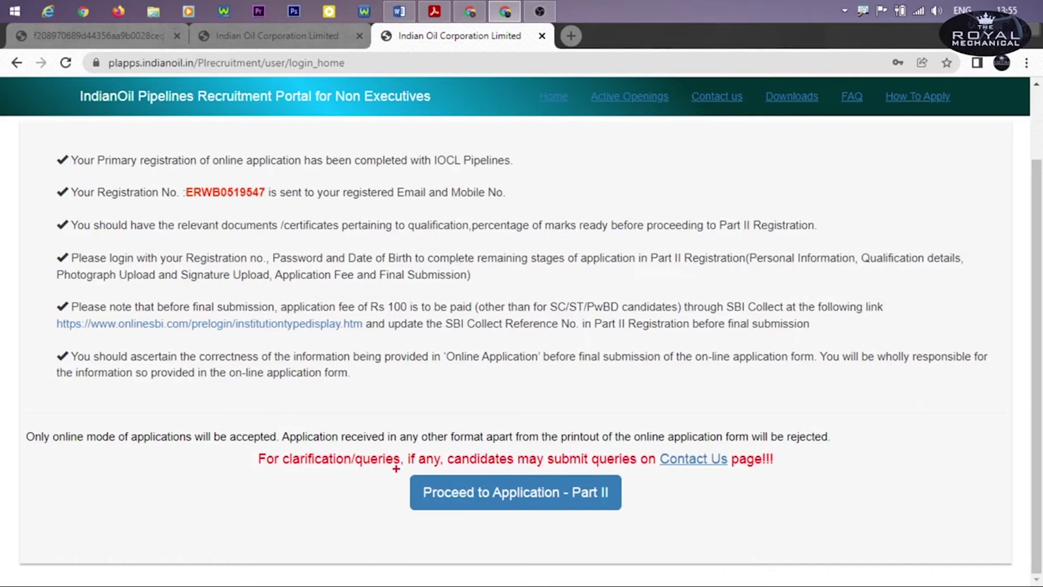
Open the recruitment for filling non-executive vacancies in Pipelines Division from the active openings and activate the login form's registration number field.
drag(396, 468, 669, 520)
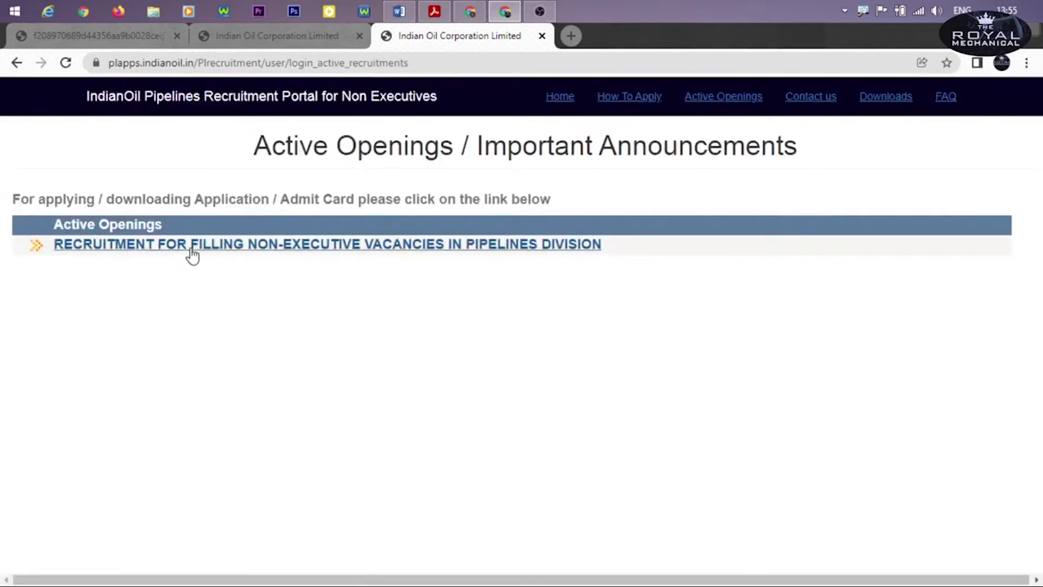
click(304, 252)
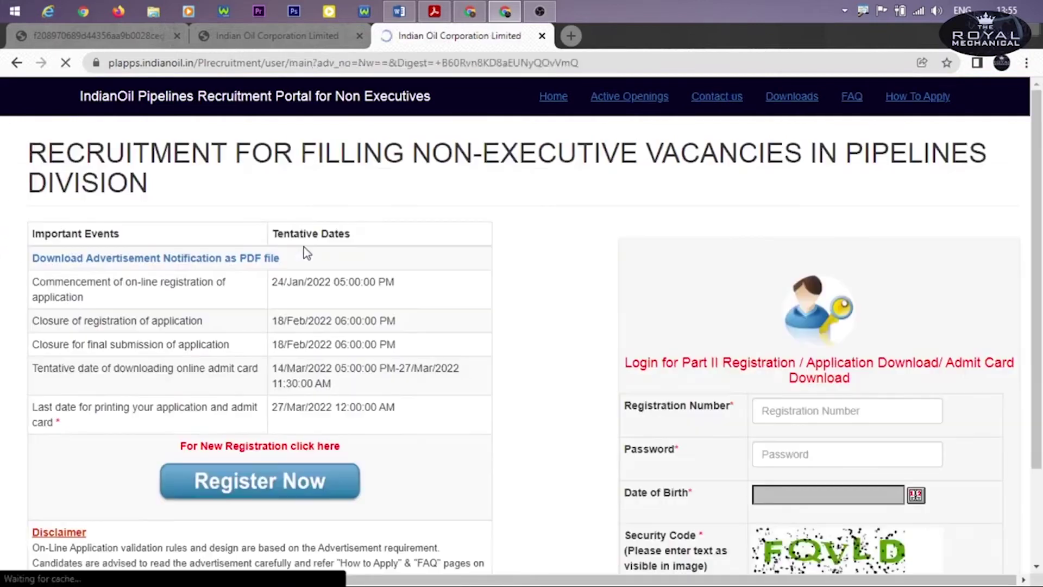
scroll(535, 414, down, 1)
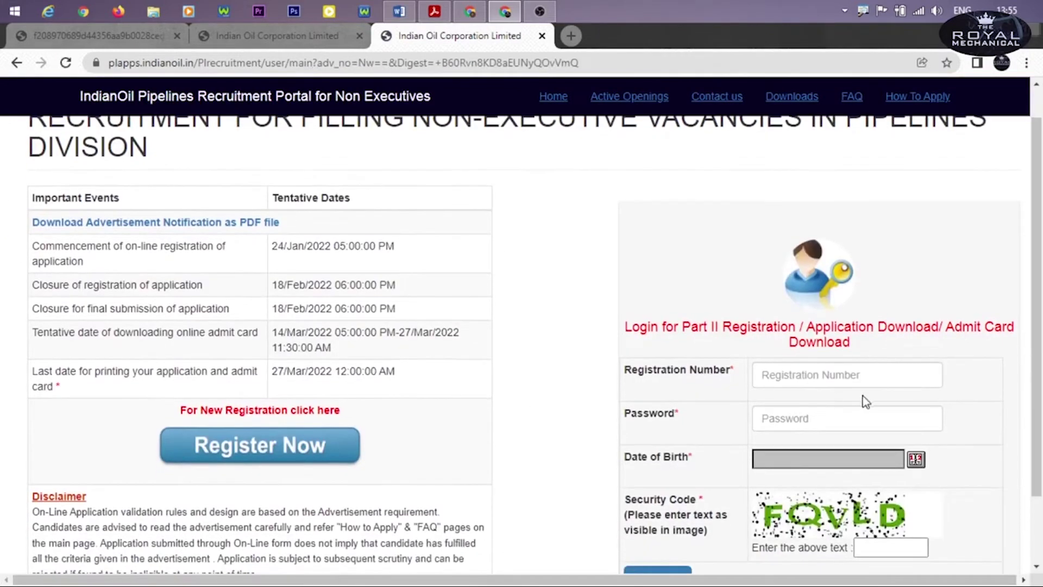
click(830, 381)
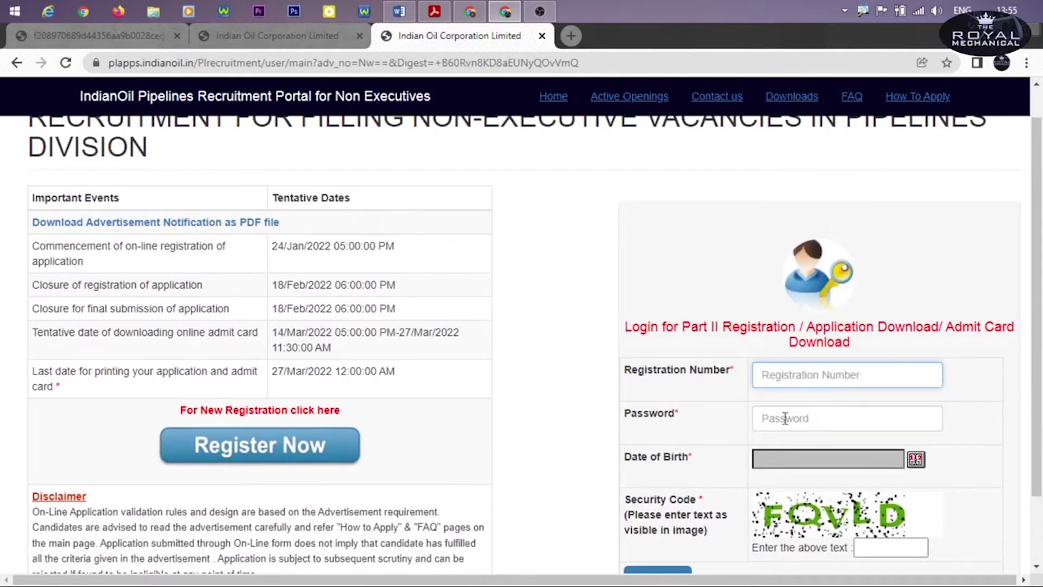
Outline the registration number, password, date of birth and security code fields of the Part II login form in red and clear the annotations.
key(ctrl+2)
drag(749, 356, 964, 387)
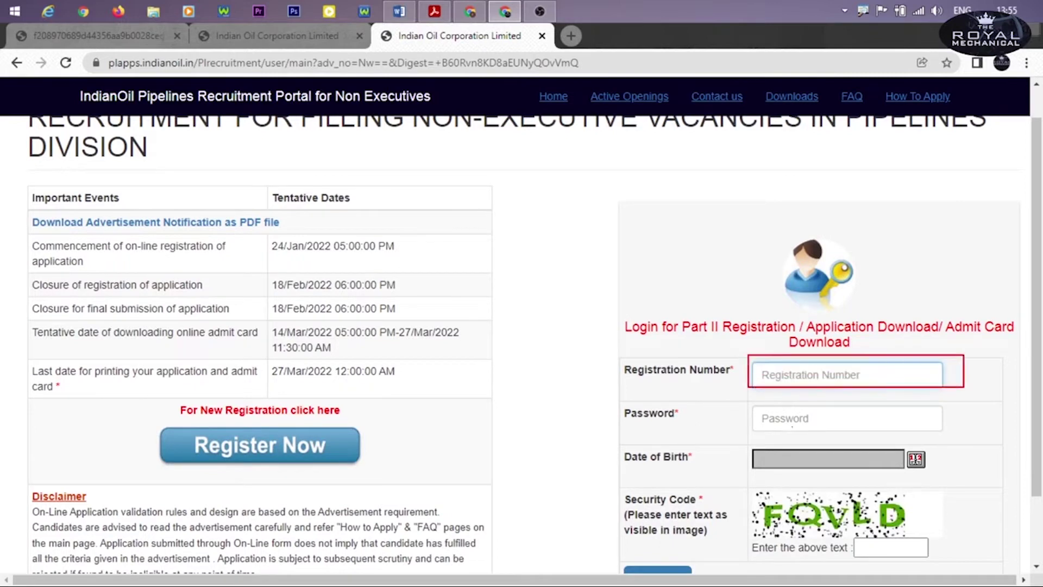
drag(745, 400, 979, 435)
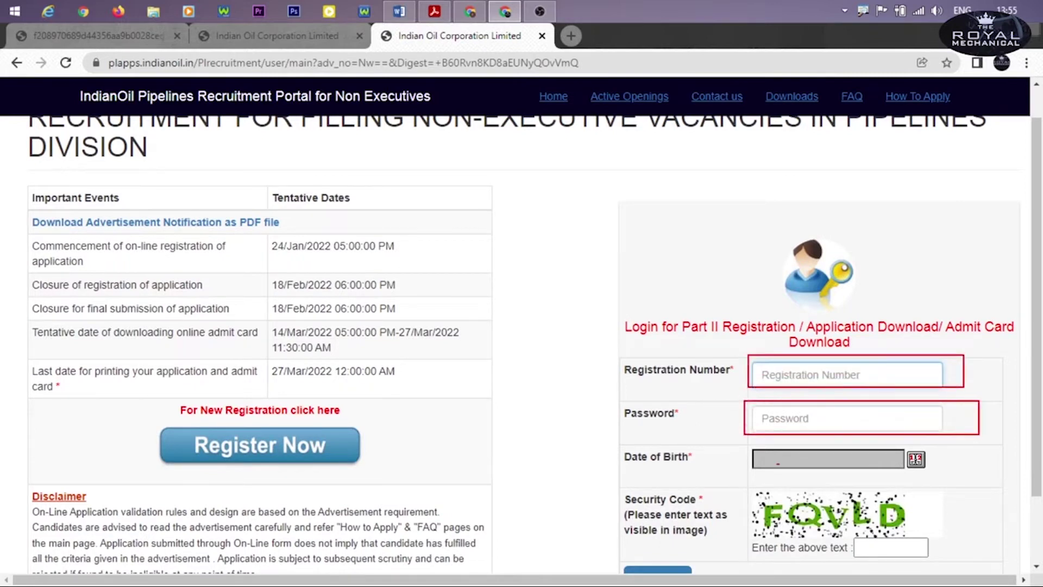
mouse_move(743, 435)
mouse_down()
mouse_move(972, 476)
mouse_move(971, 485)
mouse_up()
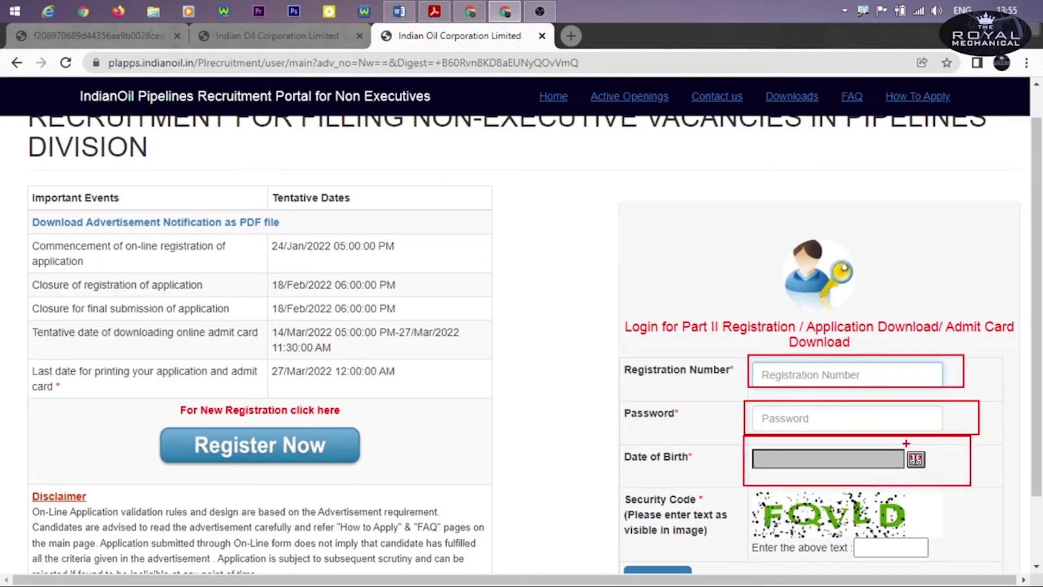
drag(904, 442, 932, 477)
drag(849, 531, 938, 565)
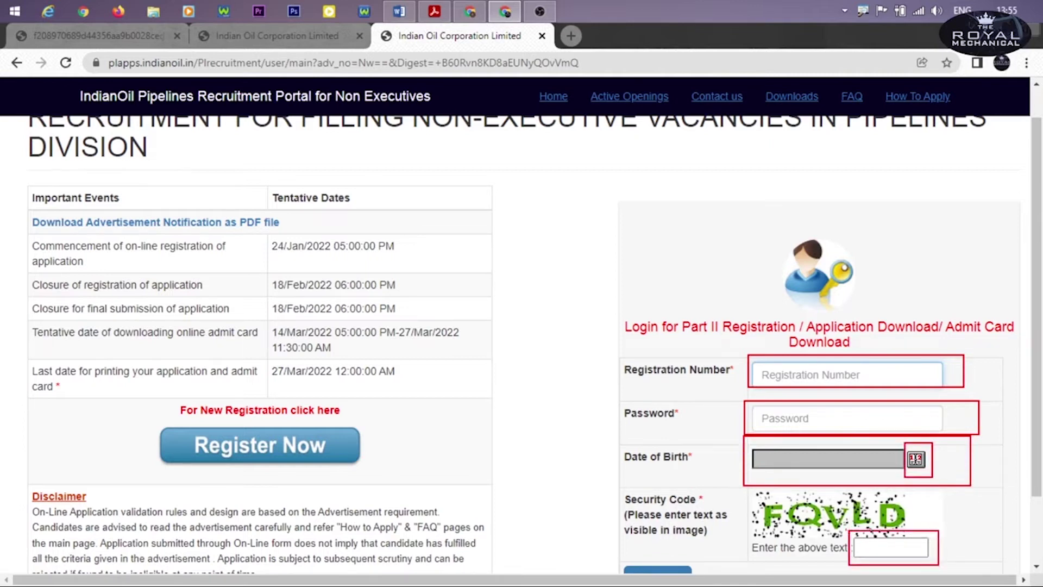
drag(756, 495, 910, 526)
key(ctrl+z)
key(ctrl+z)
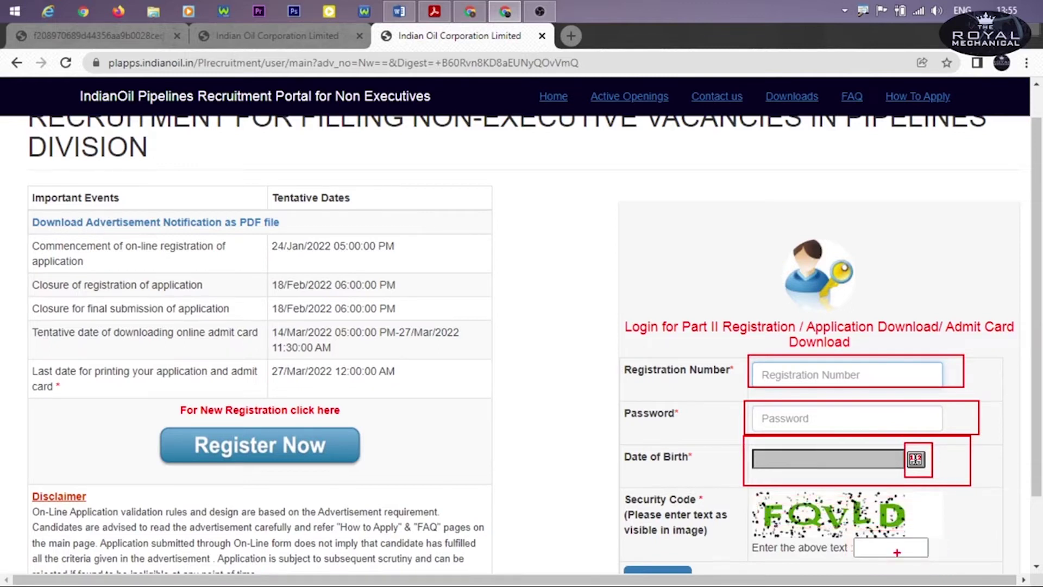
key(Escape)
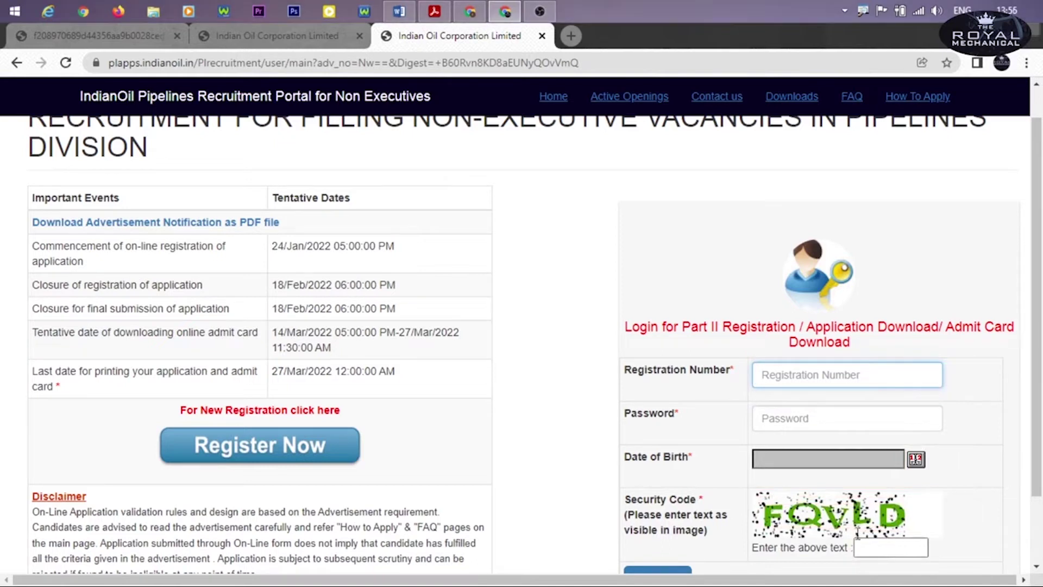
Outline the login form's Sign in button in red, and likewise the OTP field and Enter button of the OTP verification dialog.
scroll(682, 433, down, 2)
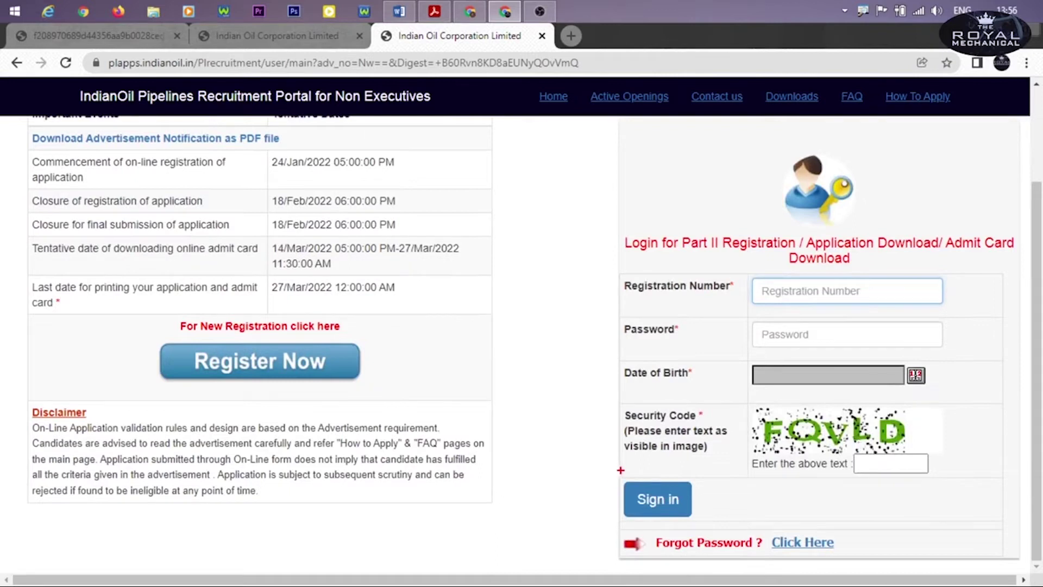
drag(609, 469, 701, 526)
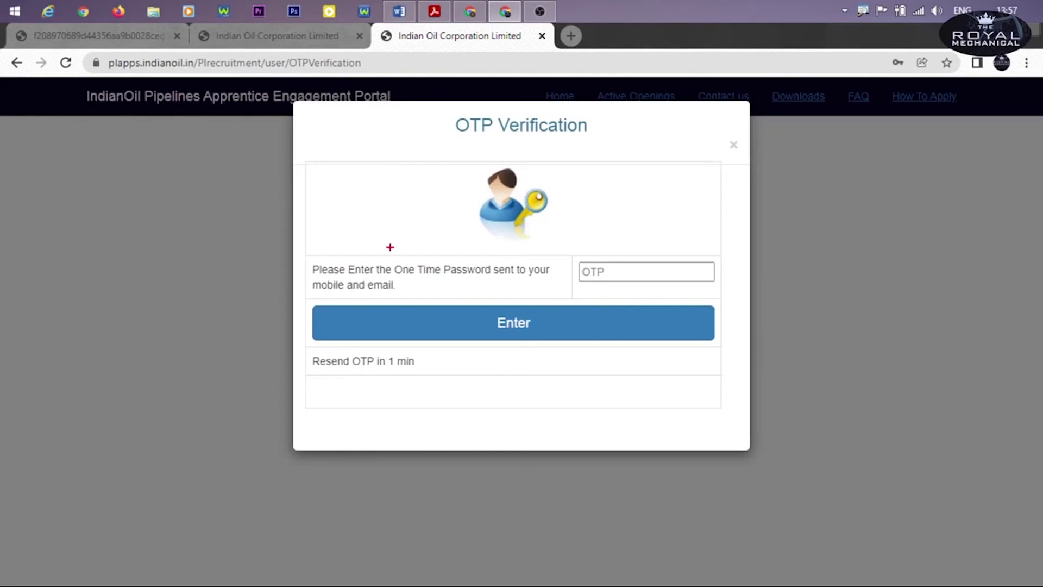
drag(562, 238, 720, 296)
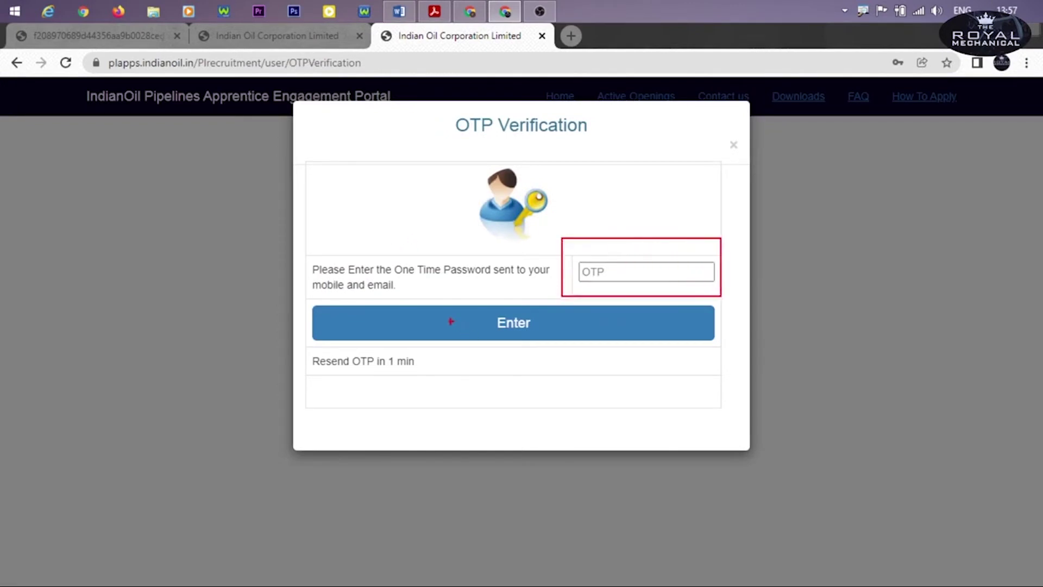
drag(472, 298, 563, 356)
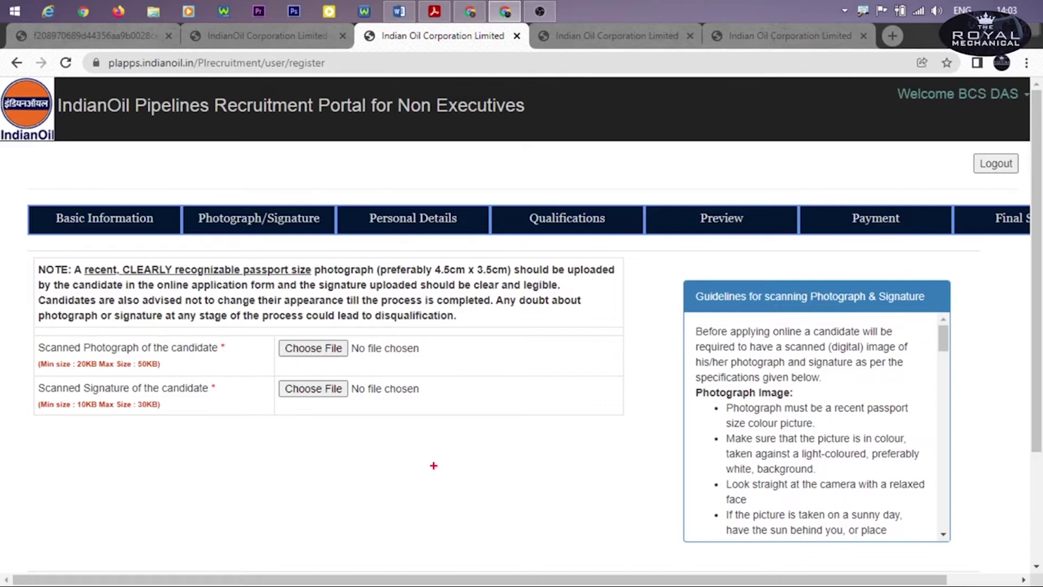
Outline the Basic Information heading and the file choosers for the scanned photograph and signature in red, and erase the annotations.
drag(27, 202, 171, 244)
mouse_move(272, 337)
mouse_down()
mouse_move(347, 360)
mouse_move(422, 365)
mouse_up()
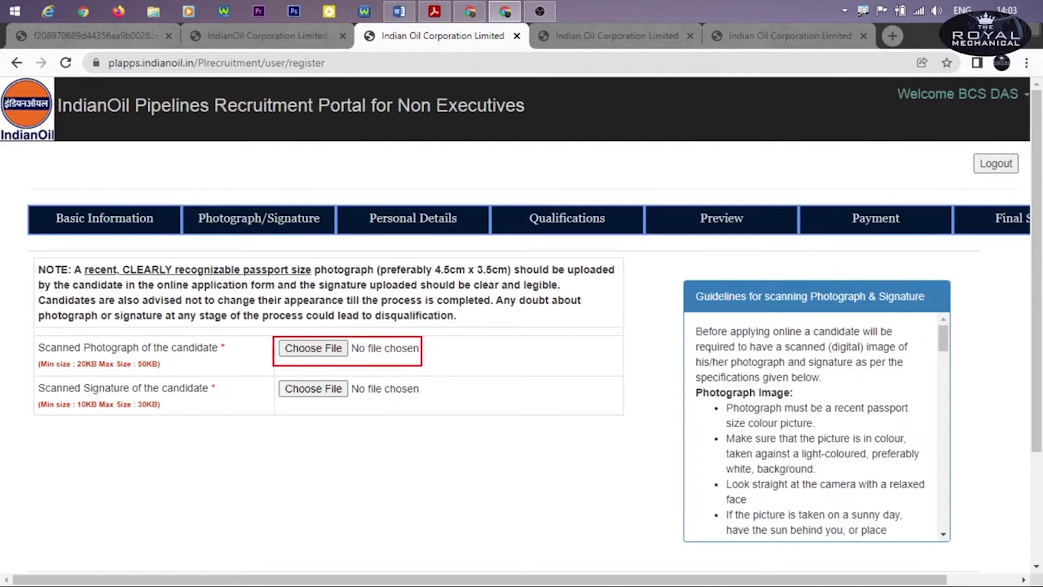
drag(273, 375, 462, 413)
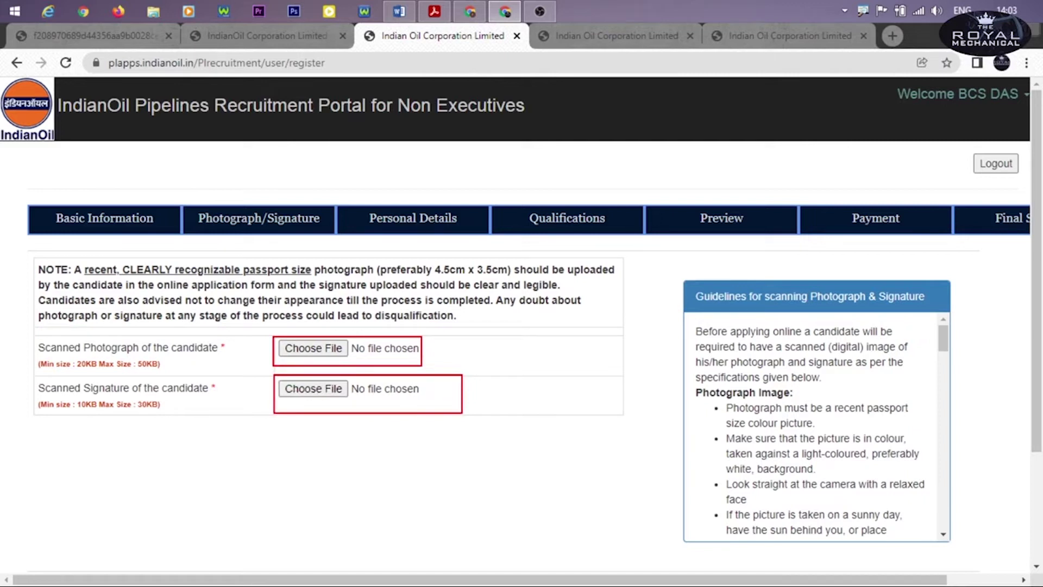
key(e)
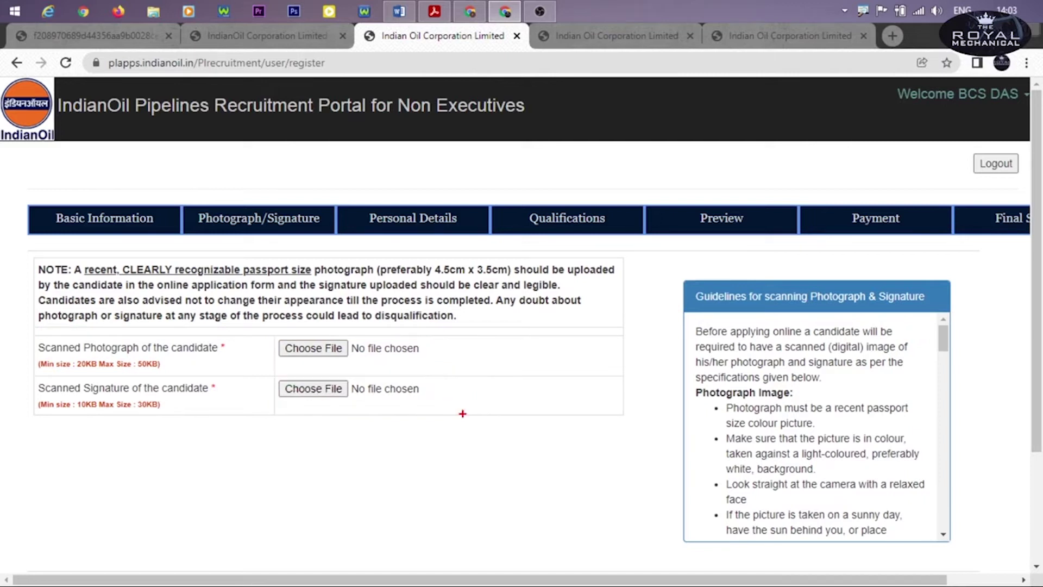
Mark the scanning guidelines heading in red, clear it, and outline the 20kb–50kb file size rule for the photograph.
mouse_move(693, 275)
mouse_down()
mouse_move(949, 332)
mouse_move(947, 320)
mouse_up()
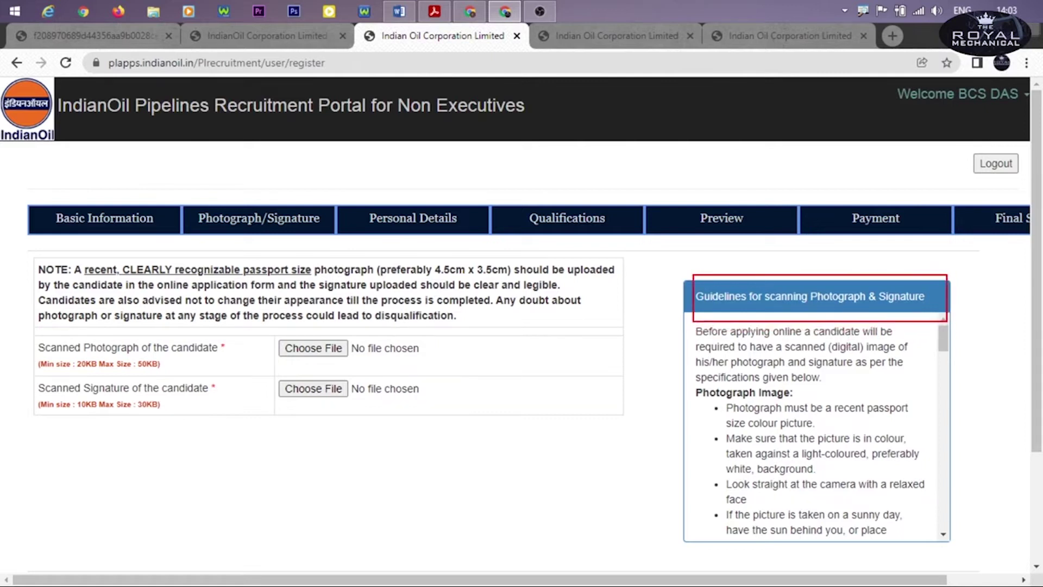
key(e)
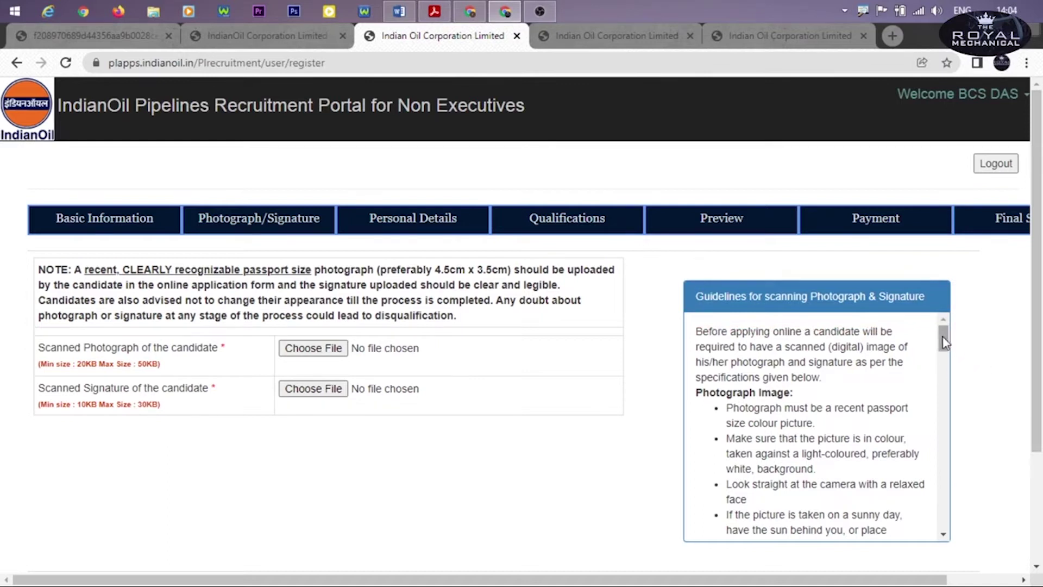
drag(944, 341, 943, 381)
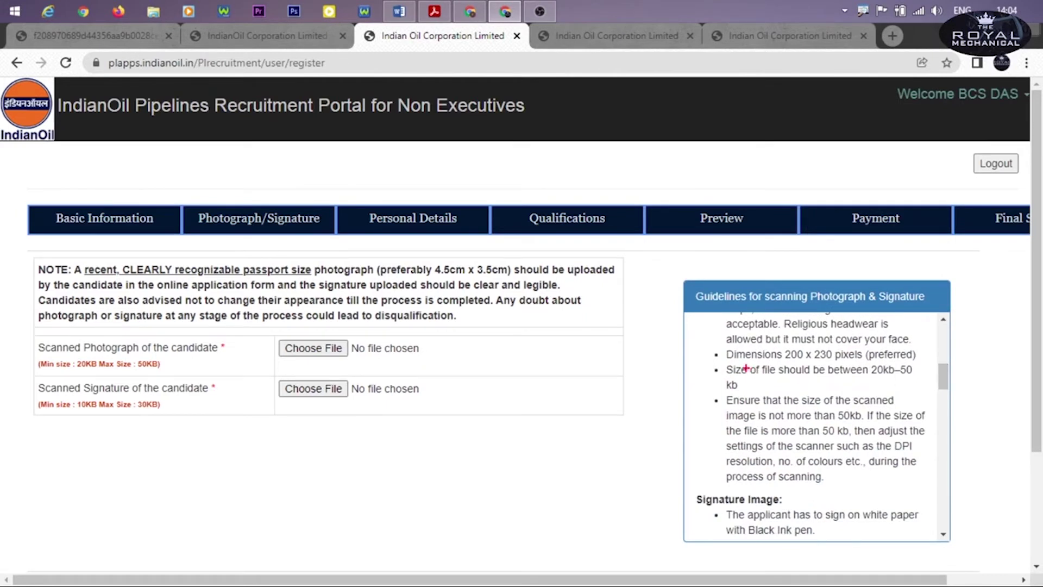
drag(724, 364, 916, 392)
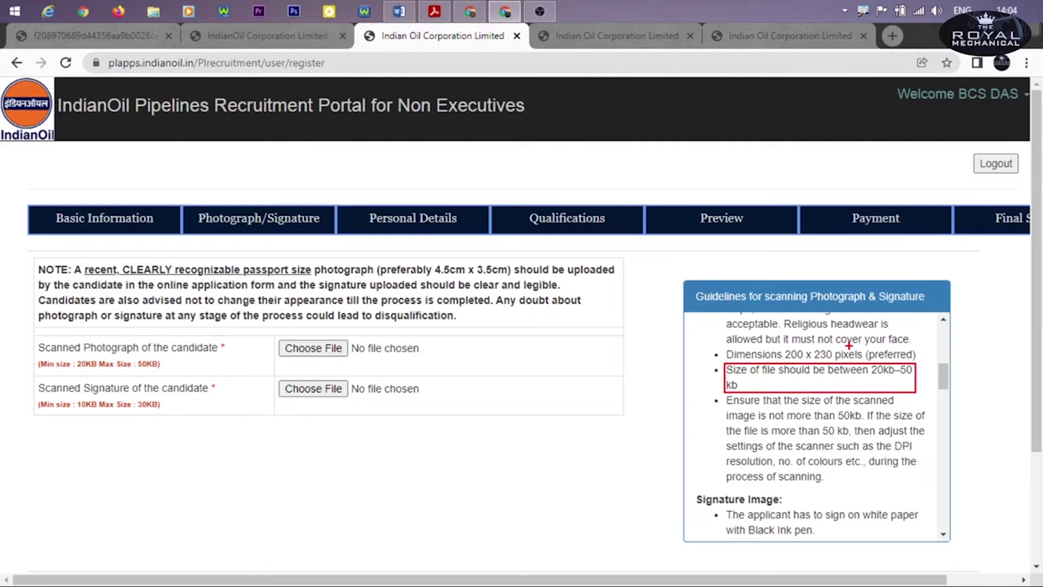
Outline the signature image's 140 x 60 pixel dimensions and 10kb–30kb file size rules in red and erase the annotations.
scroll(766, 435, down, 3)
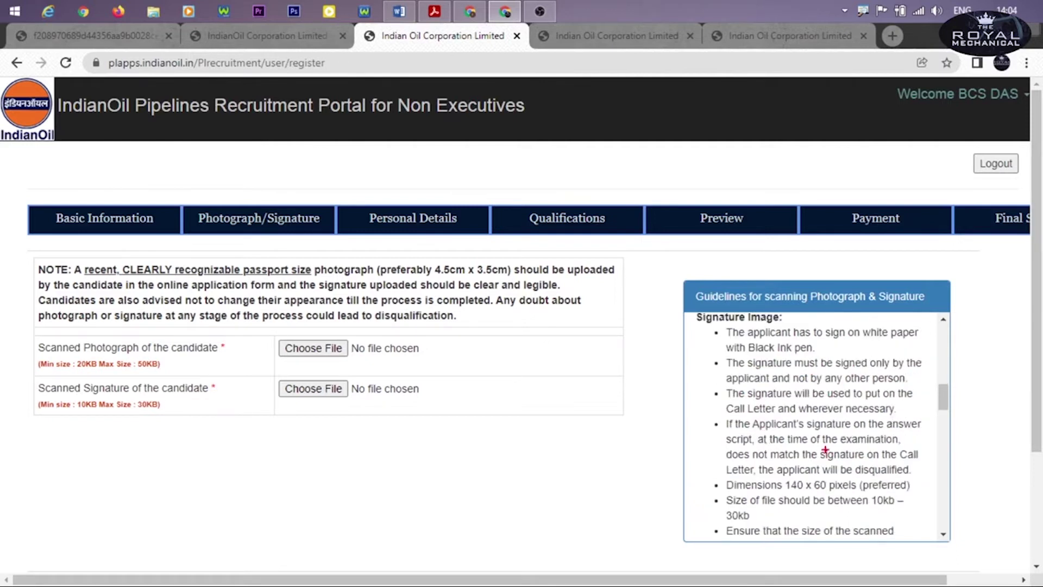
drag(723, 477, 915, 495)
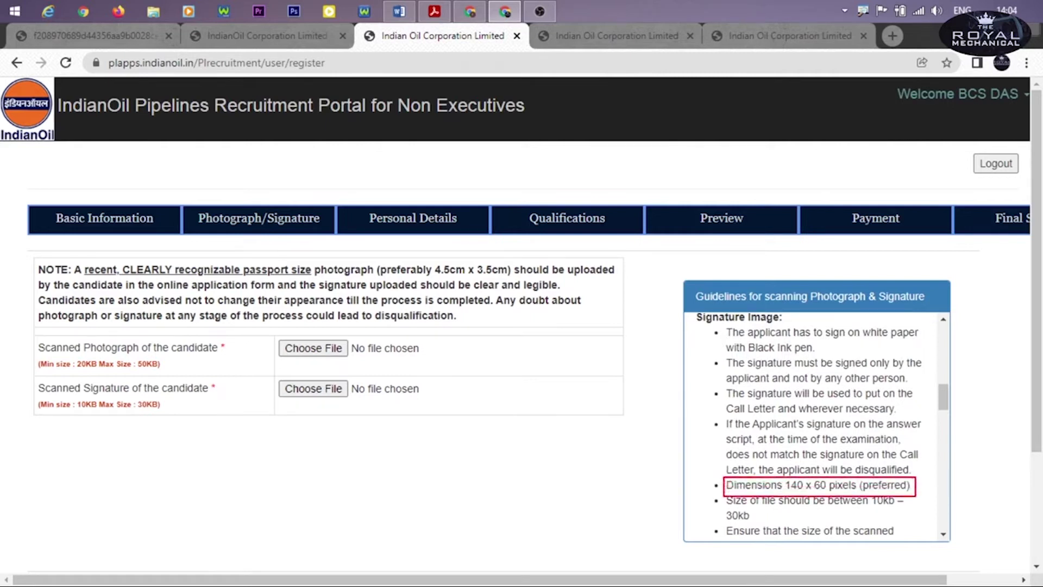
mouse_move(721, 491)
mouse_down()
mouse_move(872, 515)
mouse_move(870, 524)
mouse_up()
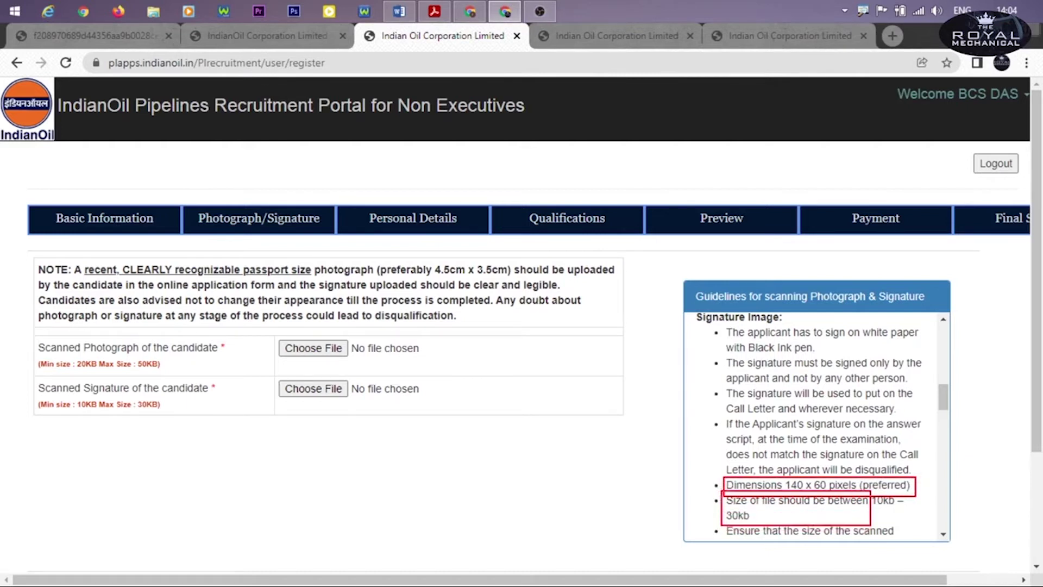
key(e)
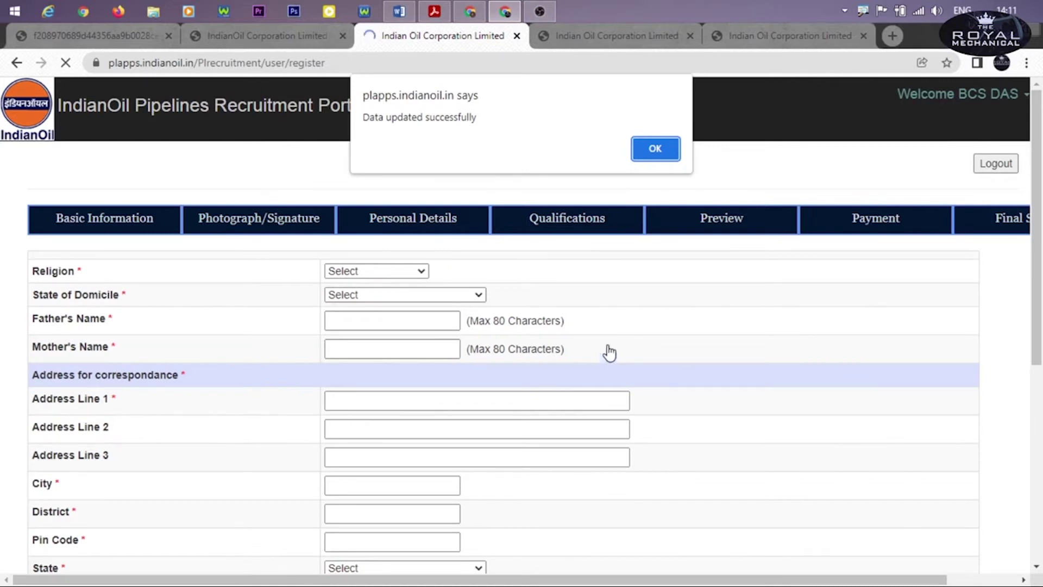
Dismiss the update message, outline the religion, state of domicile, father's name and mother's name fields in red, and erase the outlines.
click(653, 157)
mouse_move(318, 230)
mouse_down()
mouse_move(443, 242)
mouse_move(445, 252)
mouse_up()
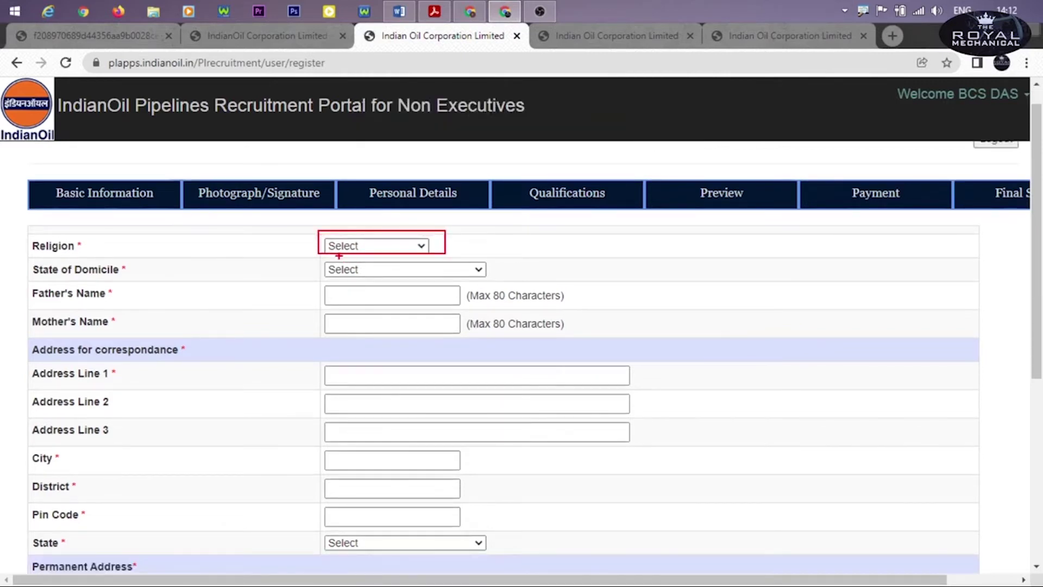
mouse_move(321, 254)
mouse_down()
mouse_move(500, 268)
mouse_move(513, 281)
mouse_up()
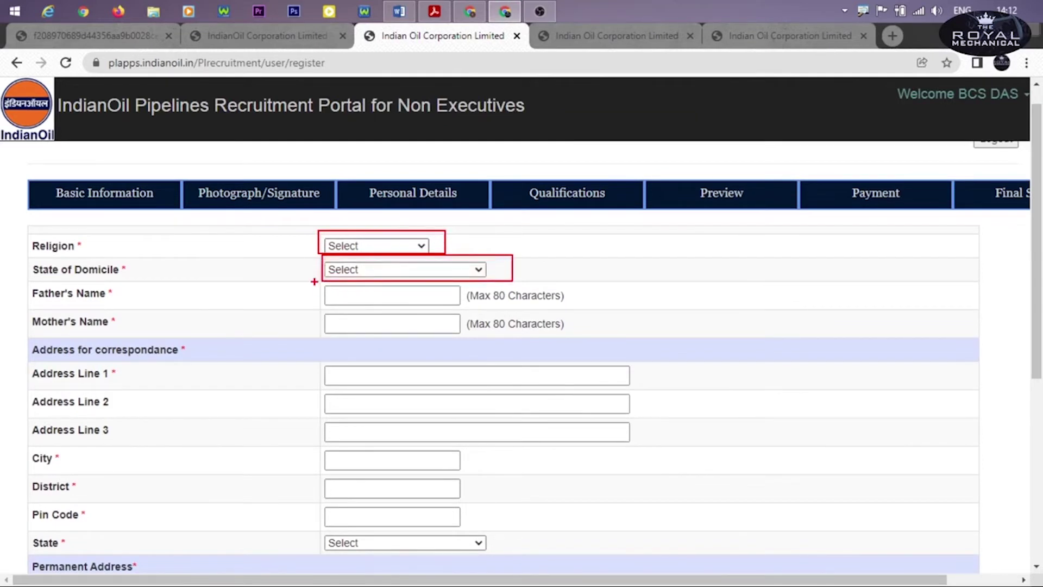
drag(315, 281, 466, 309)
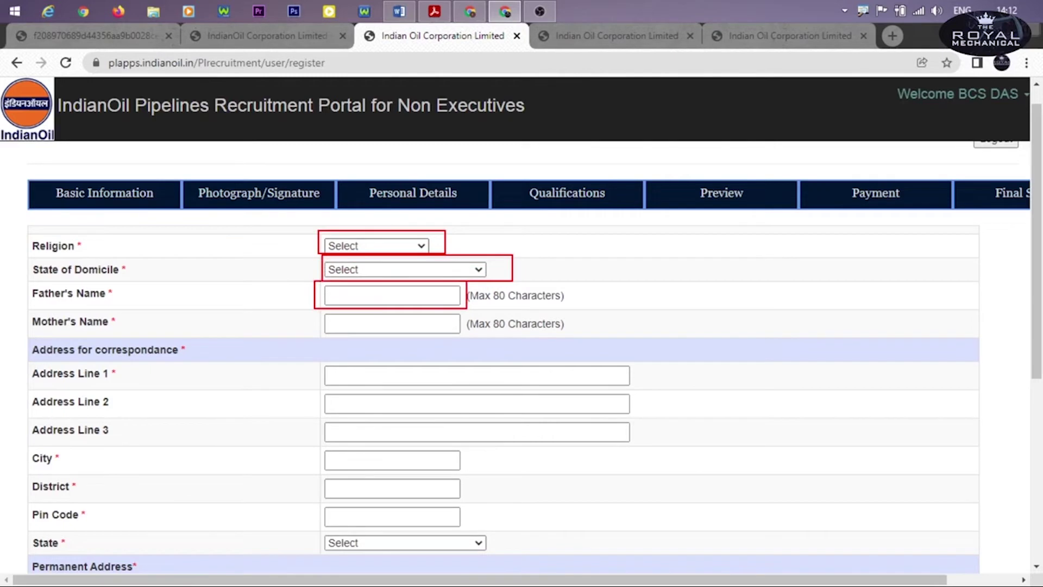
drag(319, 313, 480, 337)
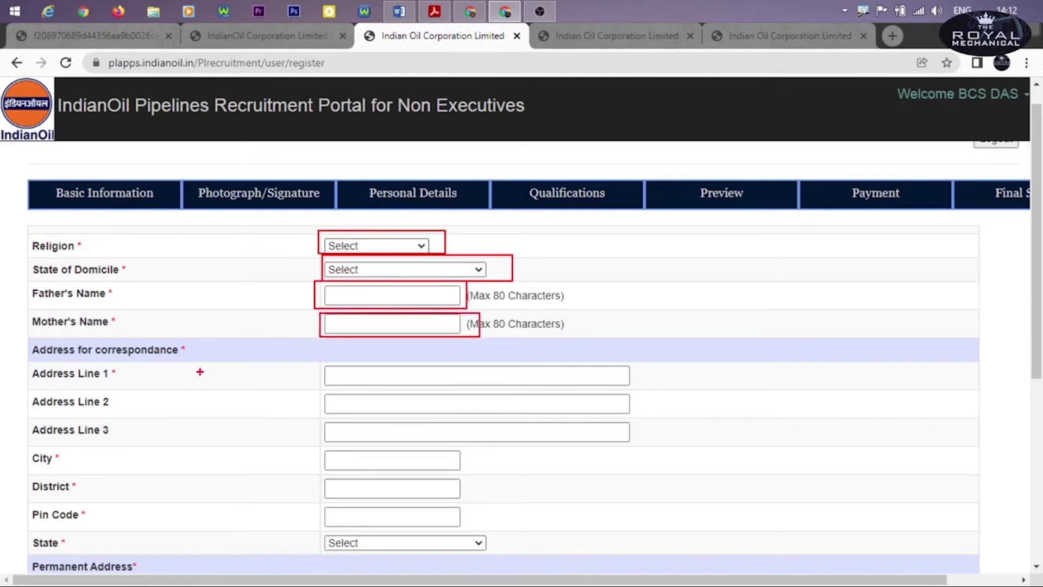
key(e)
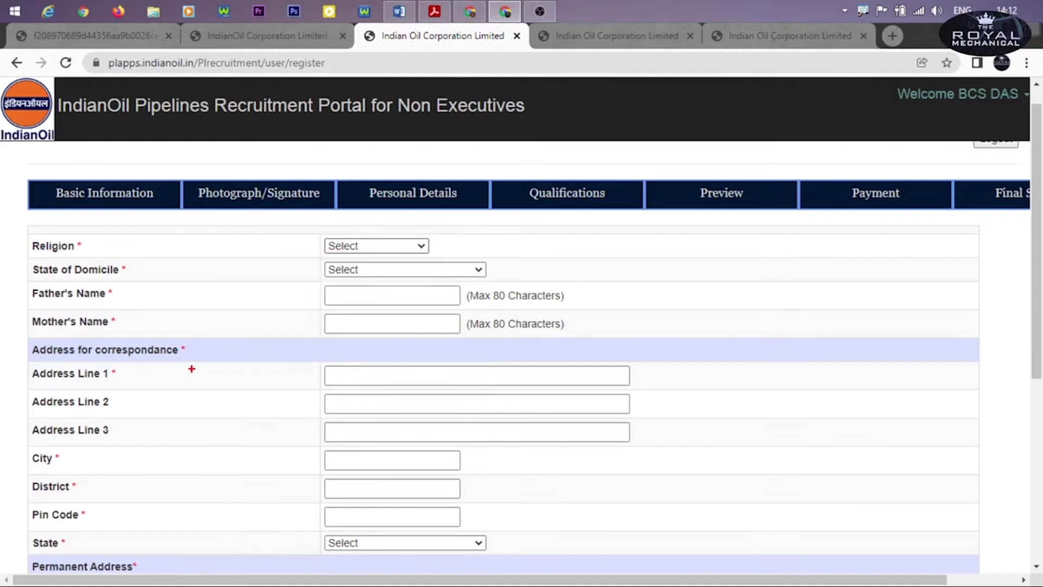
Outline in red the Address for correspondance heading and its Address Line 1, Address Line 2, City, District, Pin Code and State fields.
mouse_move(32, 338)
mouse_down()
mouse_move(212, 352)
mouse_move(217, 361)
mouse_up()
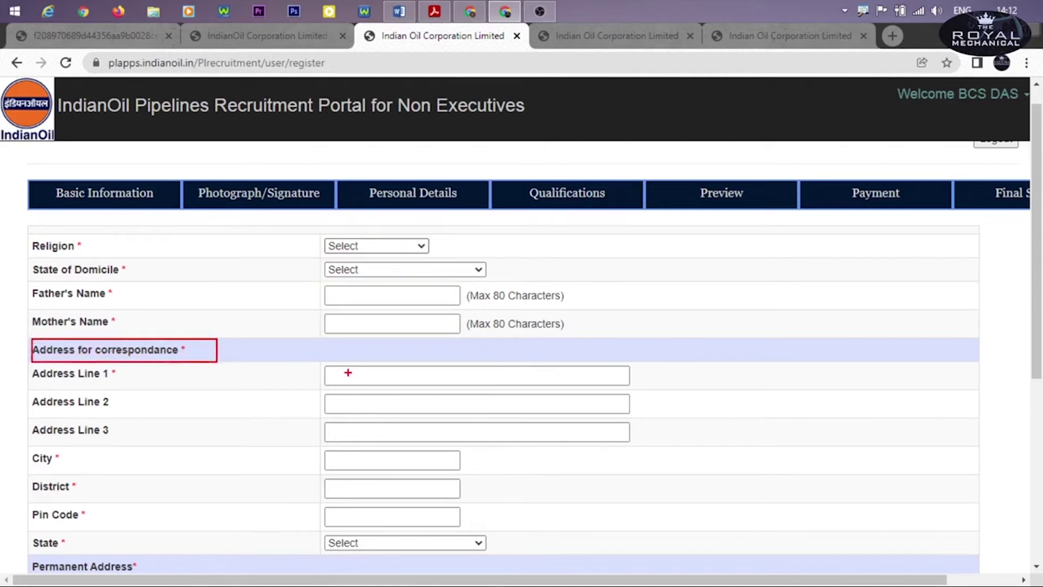
mouse_move(320, 360)
mouse_down()
mouse_move(645, 396)
mouse_move(649, 387)
mouse_up()
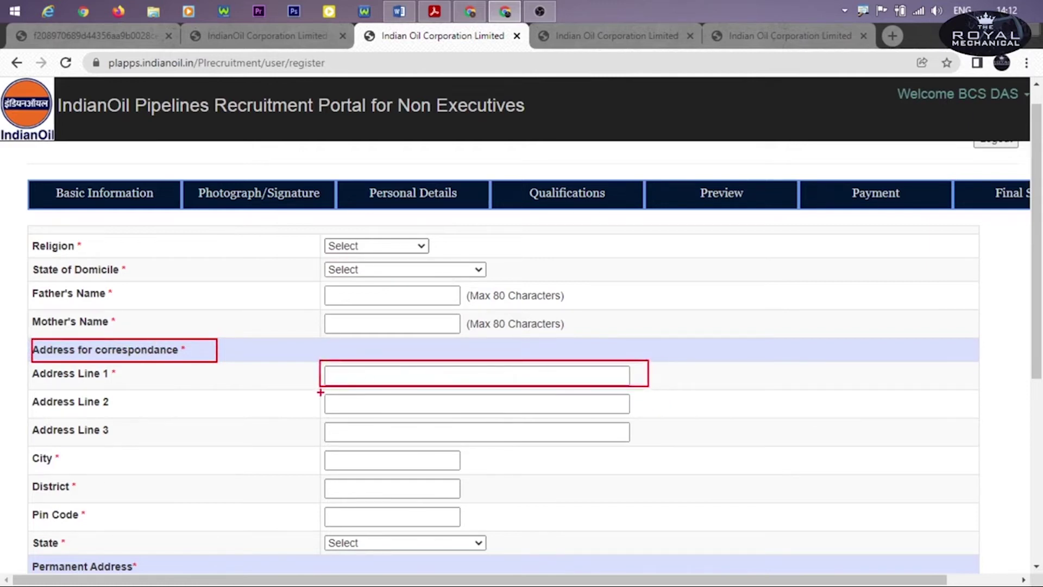
drag(319, 392, 635, 417)
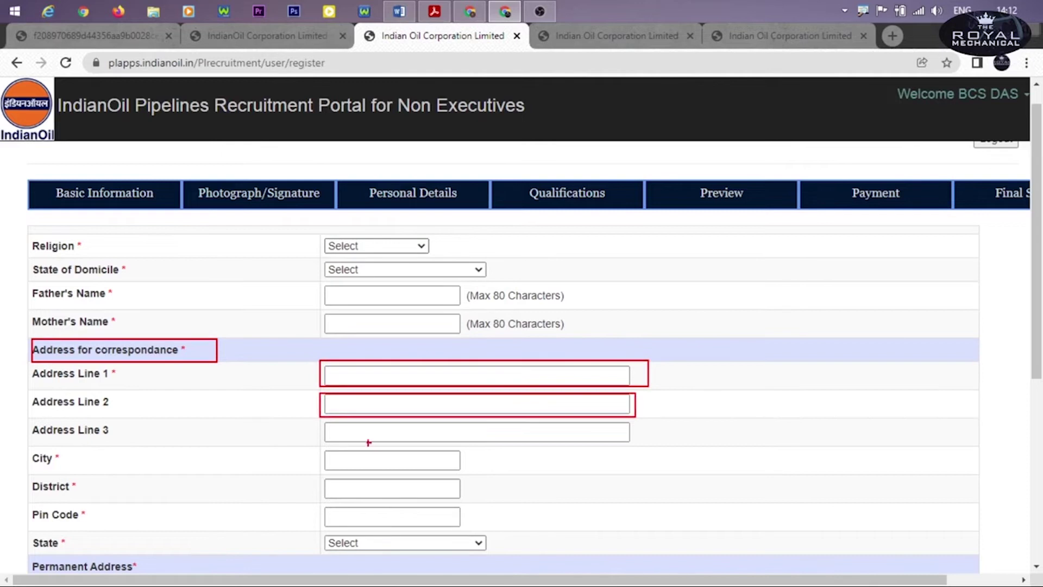
drag(318, 449, 457, 475)
drag(313, 473, 486, 496)
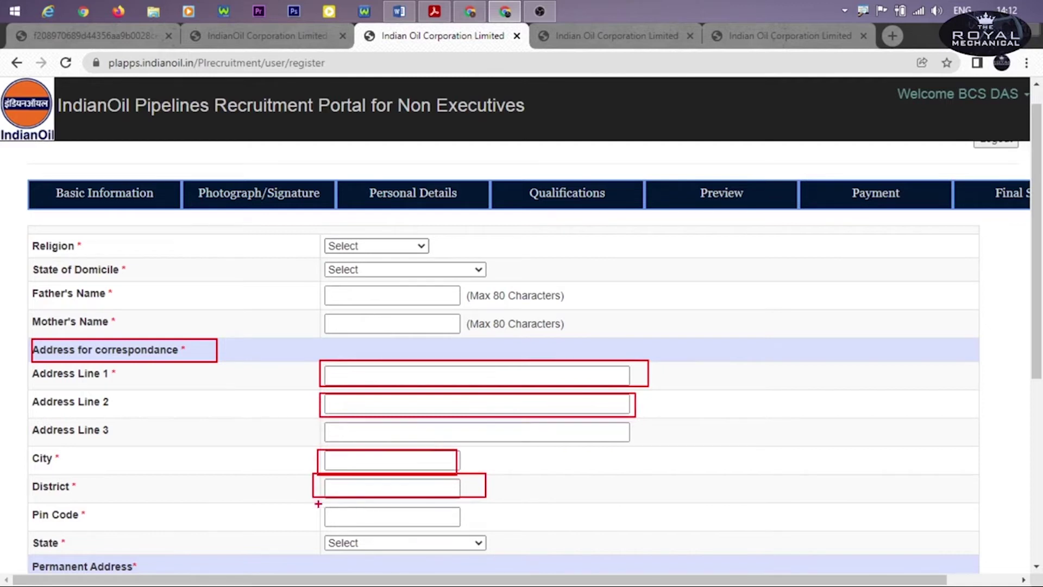
mouse_move(311, 504)
mouse_down()
mouse_move(501, 541)
mouse_move(513, 530)
mouse_up()
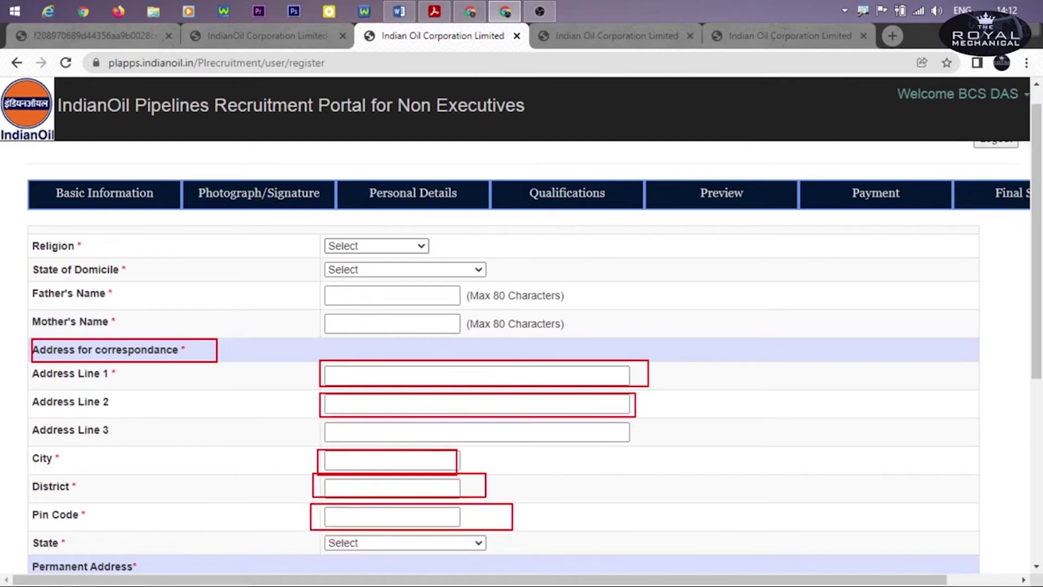
drag(318, 533, 503, 553)
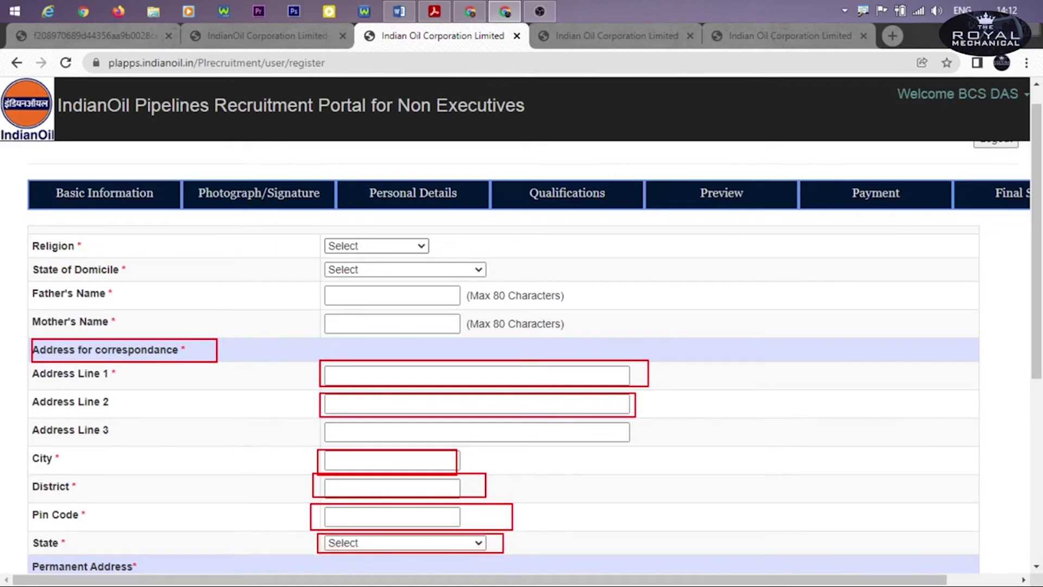
Outline the Permanent Address heading and the Same as Address for Correspondance checkbox in red.
scroll(350, 270, down, 6)
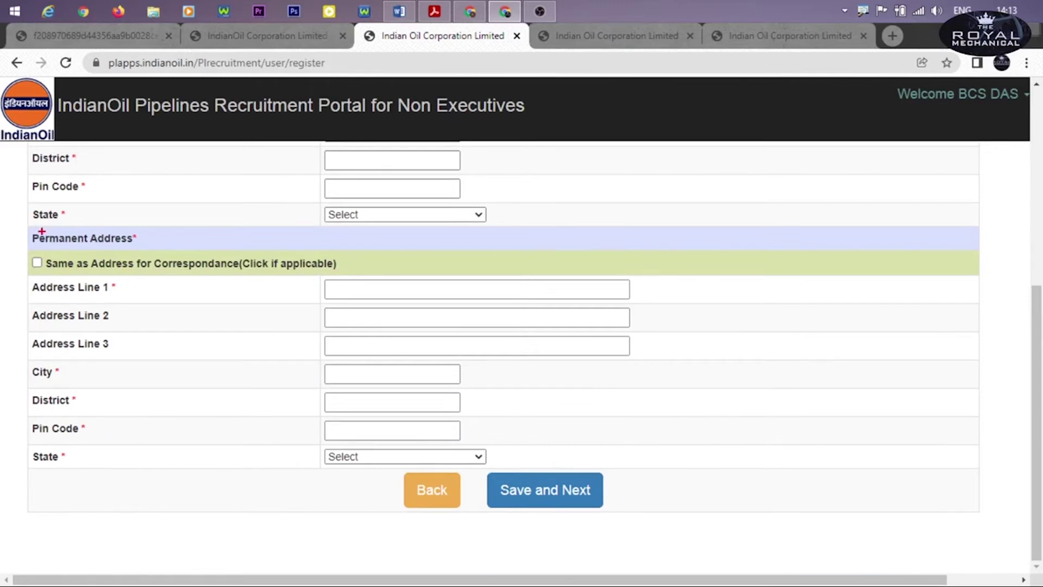
drag(28, 231, 143, 247)
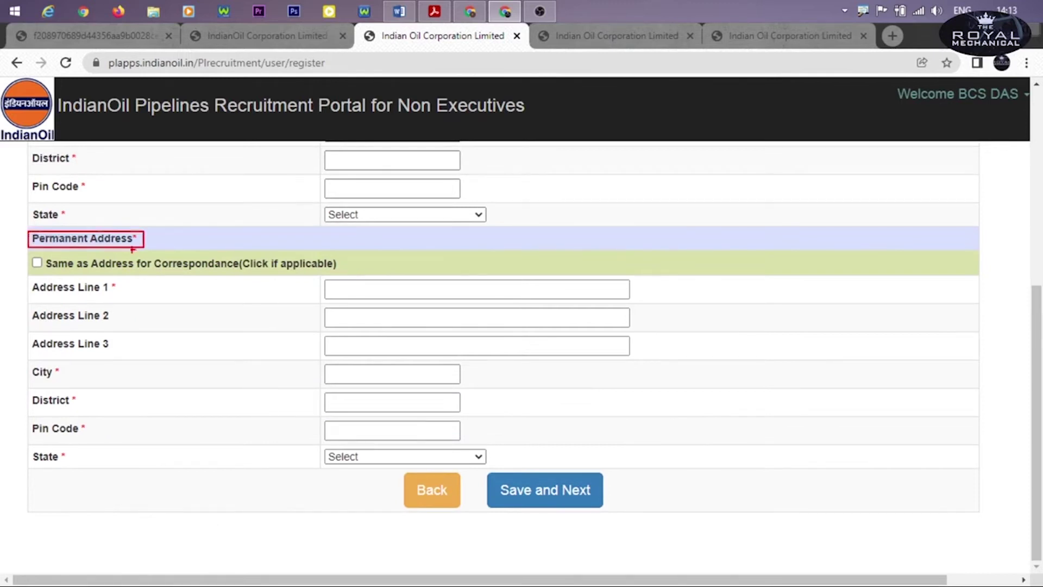
drag(29, 257, 52, 272)
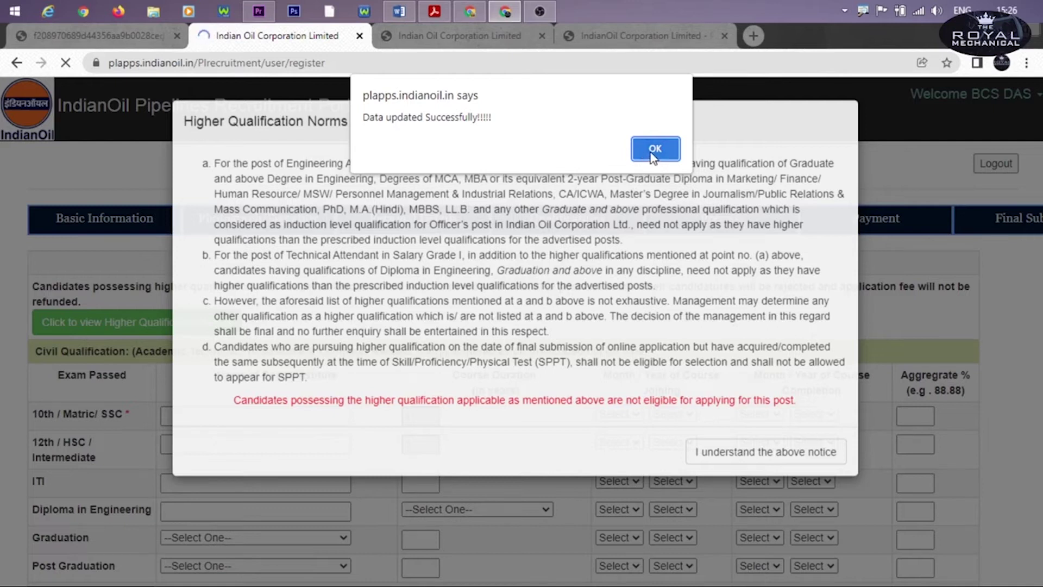
Dismiss the data update message and acknowledge the Higher Qualification Norms notice.
click(653, 152)
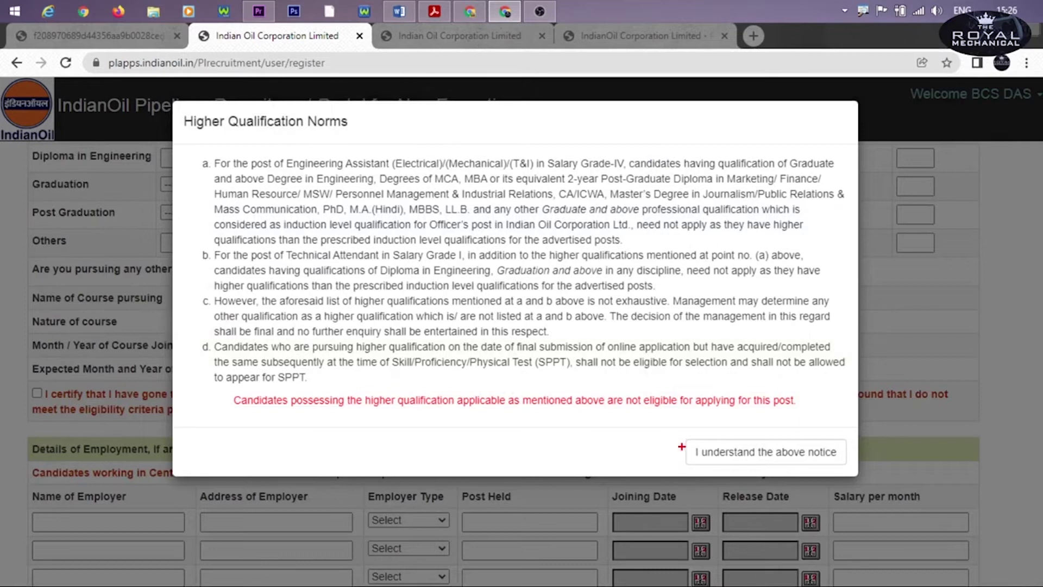
click(795, 451)
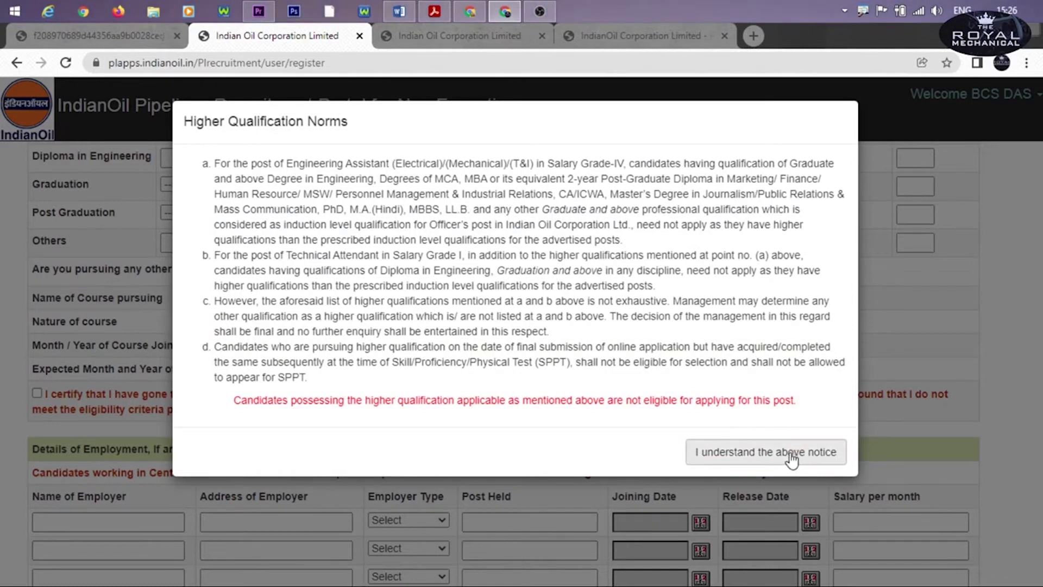
click(792, 455)
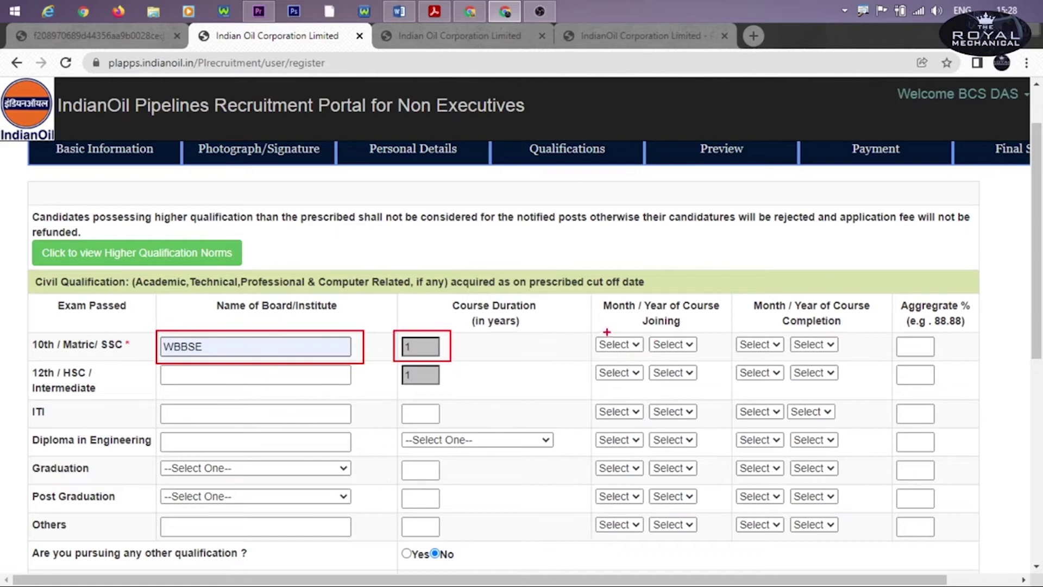
Outline the joining and completion month/year selectors and the aggregate percentage field of the 10th / Matric/ SSC row in red.
drag(588, 327, 703, 356)
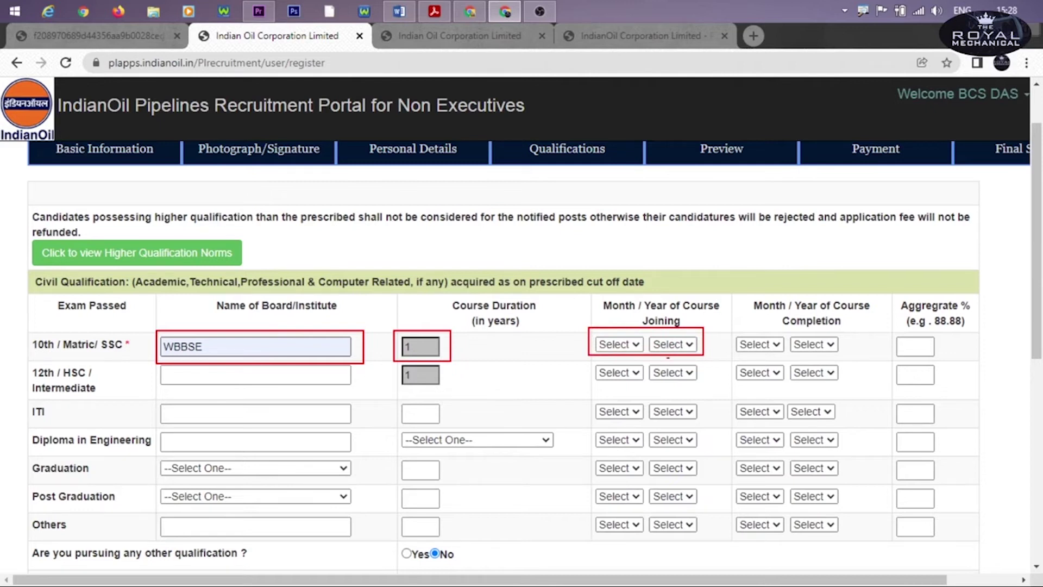
mouse_move(628, 339)
mouse_down()
mouse_move(643, 352)
mouse_move(696, 353)
mouse_up()
drag(736, 331, 858, 356)
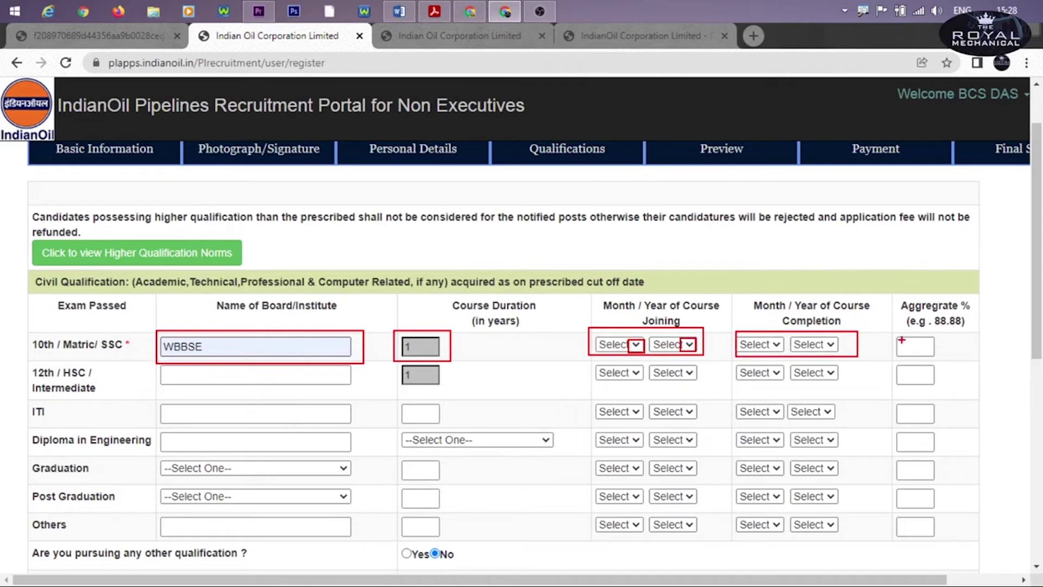
drag(890, 330, 945, 360)
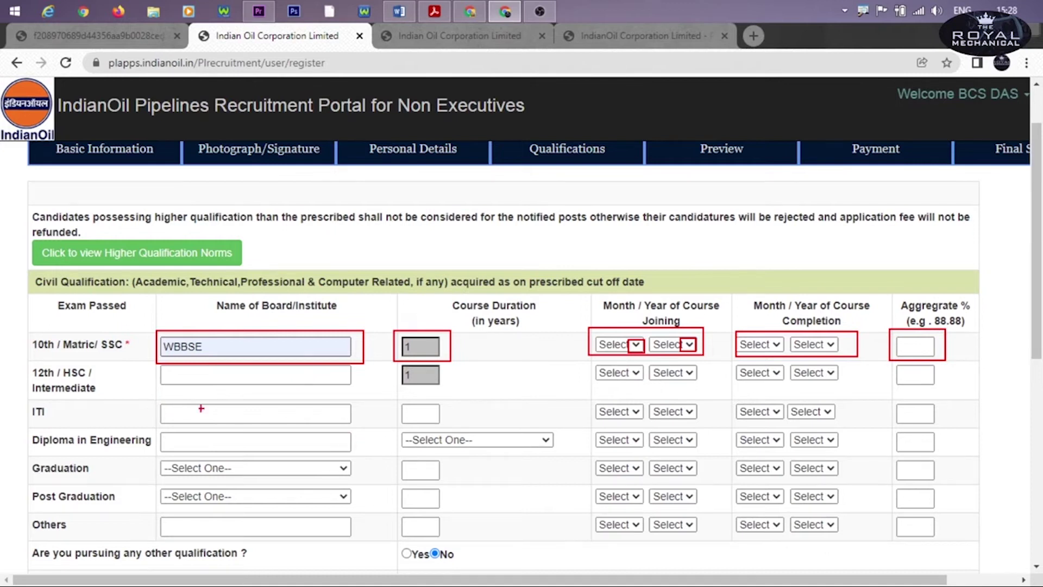
Outline the ITI row's institute, duration, joining, completion and aggregate percentage fields in red, and erase all the annotations.
mouse_move(155, 397)
mouse_down()
mouse_move(312, 413)
mouse_move(364, 429)
mouse_up()
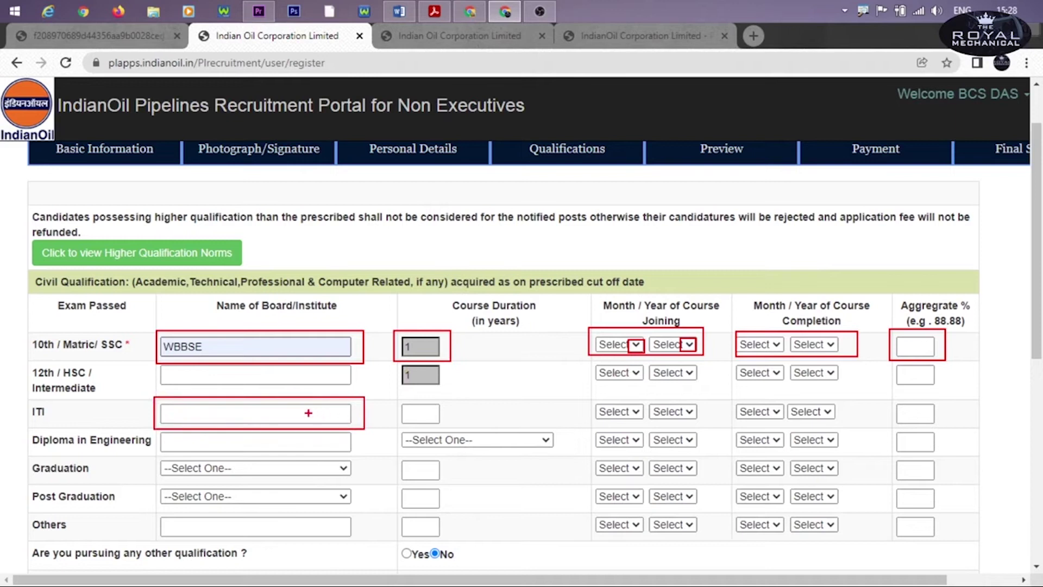
drag(395, 397, 465, 429)
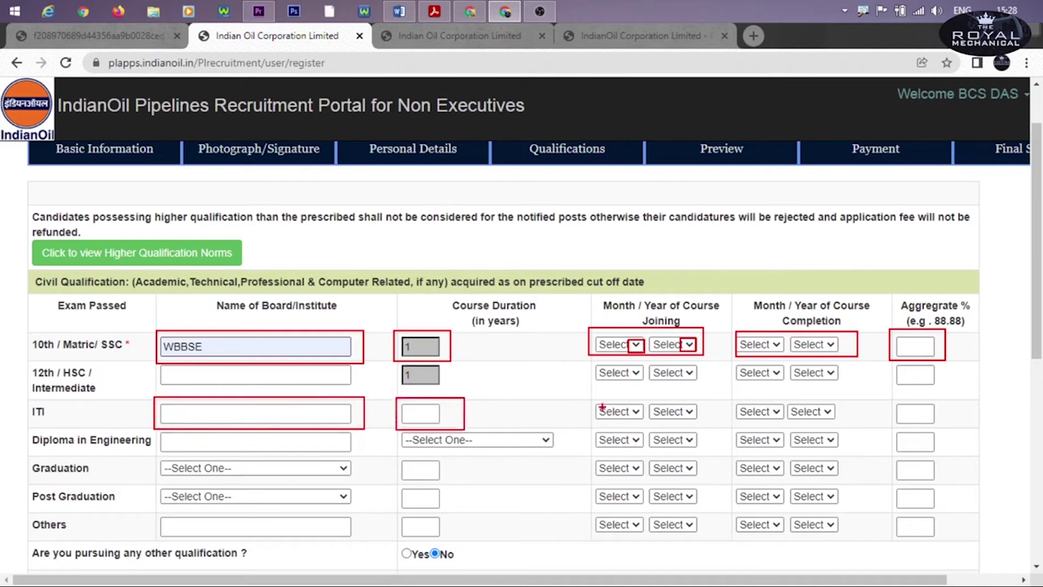
mouse_move(592, 391)
mouse_down()
mouse_move(649, 421)
mouse_move(703, 427)
mouse_up()
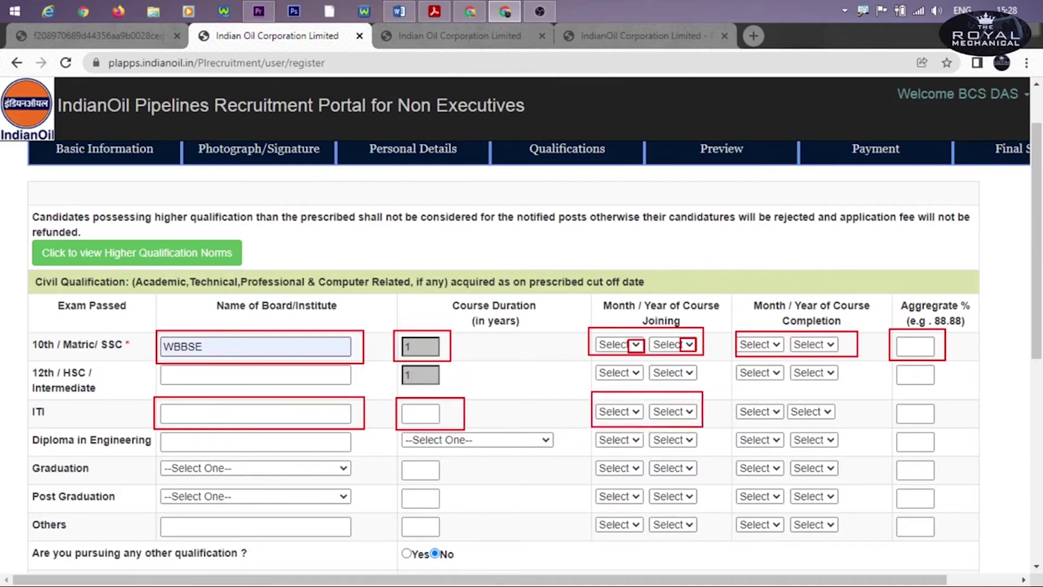
drag(733, 391, 843, 423)
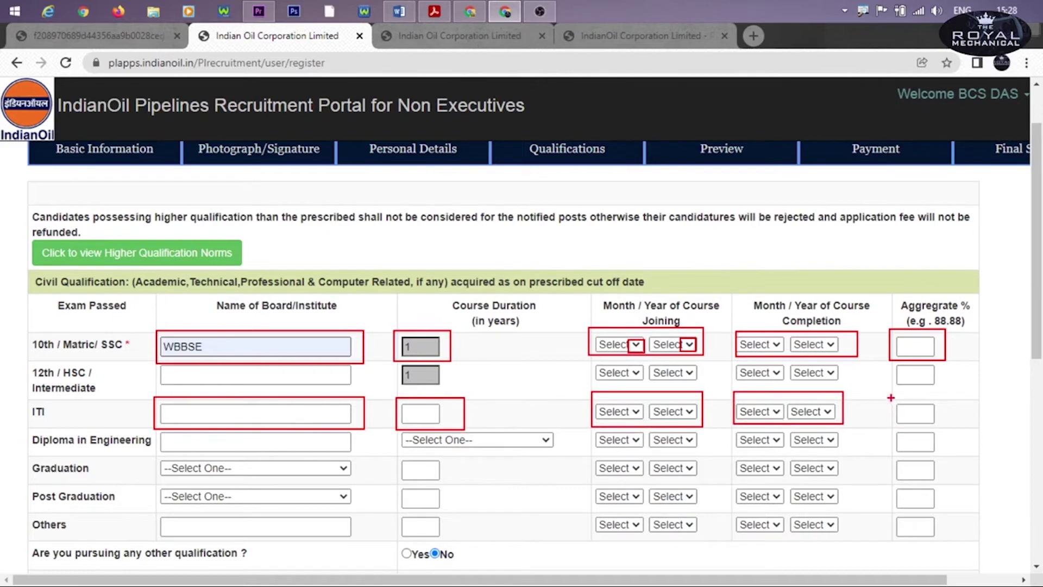
drag(890, 393, 954, 430)
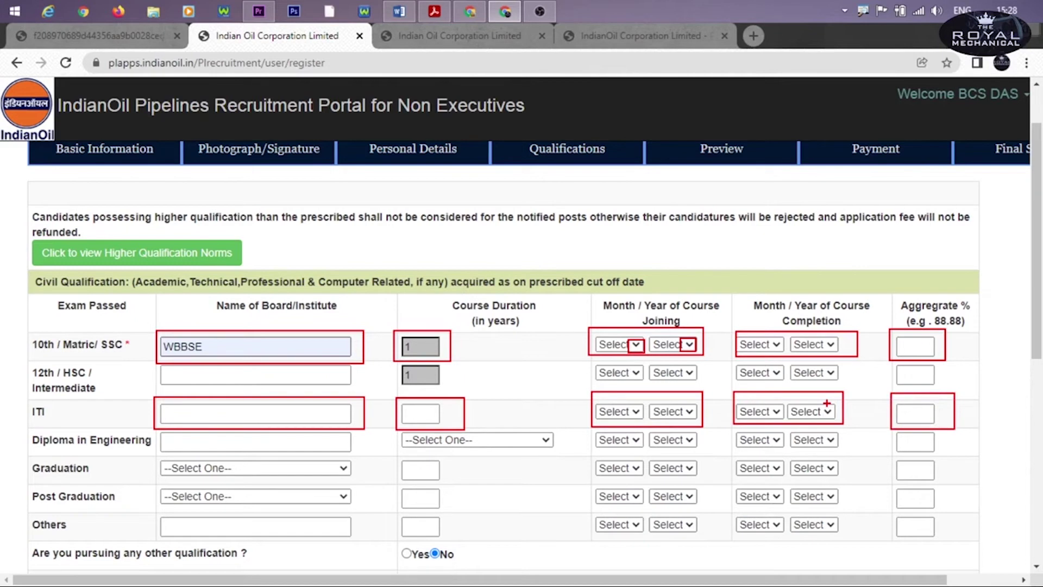
key(e)
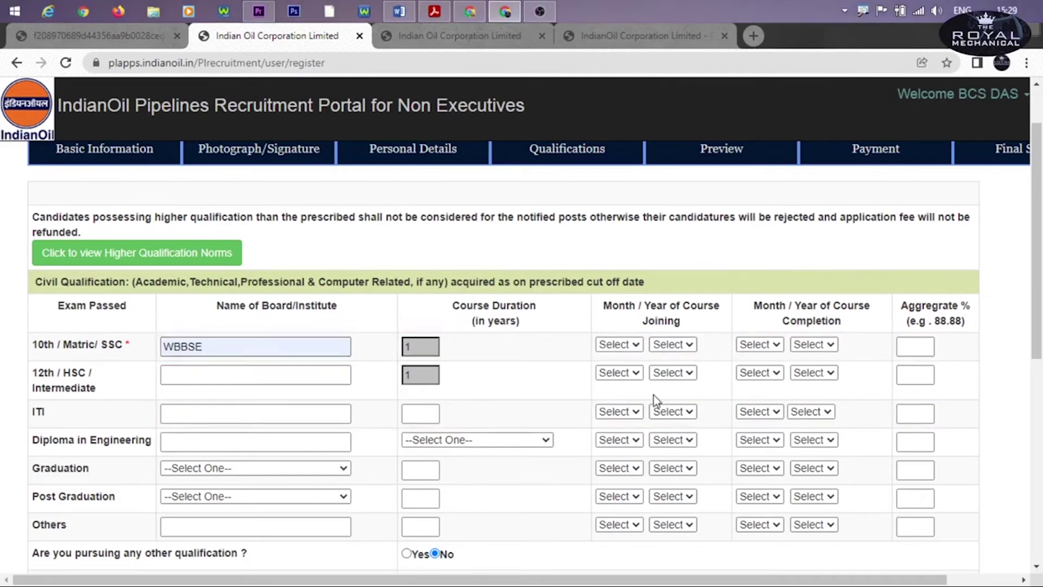
Outline the Diploma in Engineering row's institute, duration, joining, completion and aggregate percentage fields in red, and erase the outlines.
scroll(654, 395, down, 3)
scroll(653, 395, down, 3)
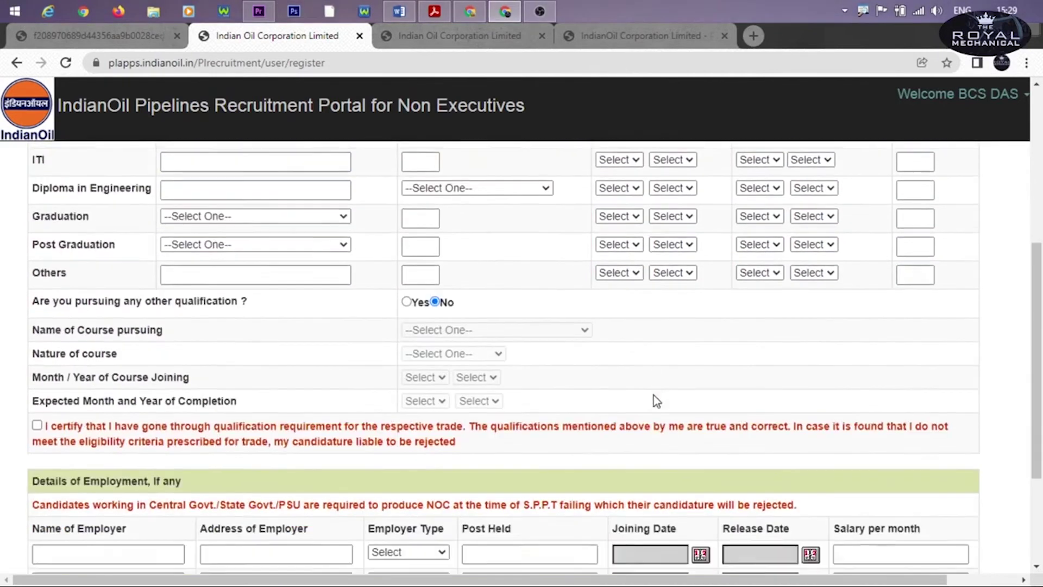
scroll(654, 395, up, 1)
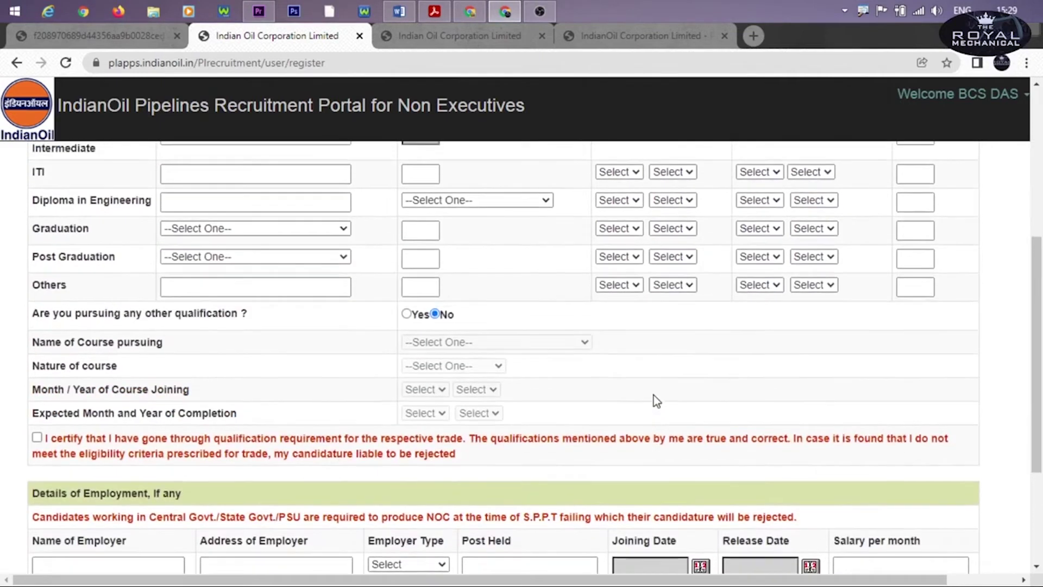
scroll(376, 298, down, 1)
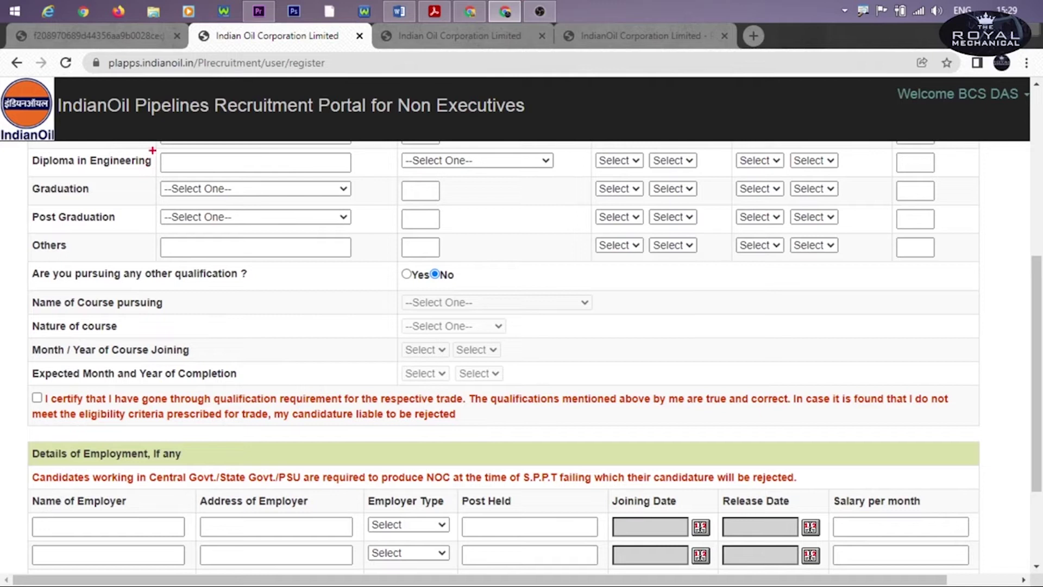
drag(153, 151, 569, 174)
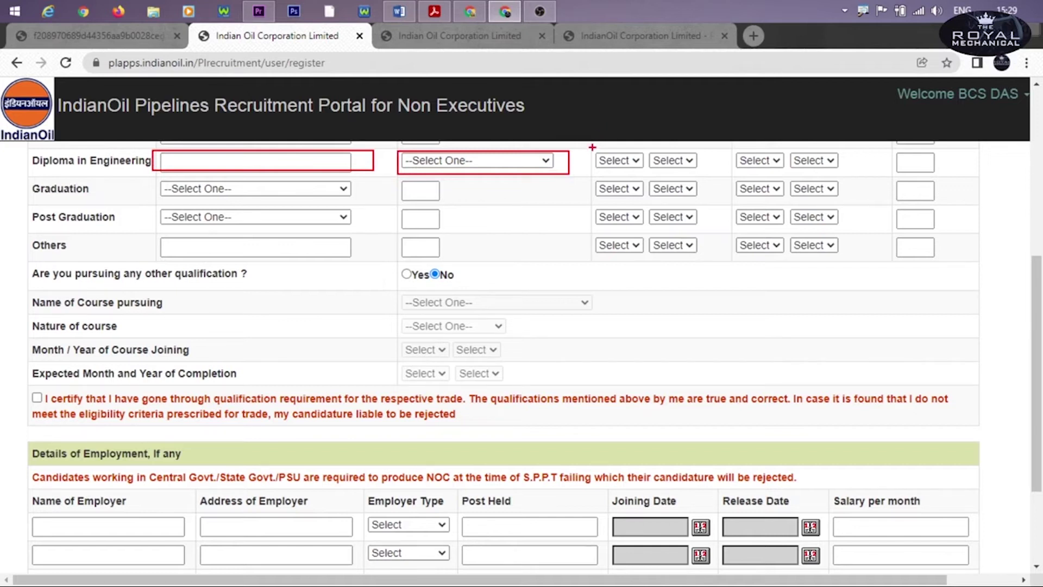
mouse_move(590, 148)
mouse_down()
mouse_move(660, 149)
mouse_move(700, 168)
mouse_up()
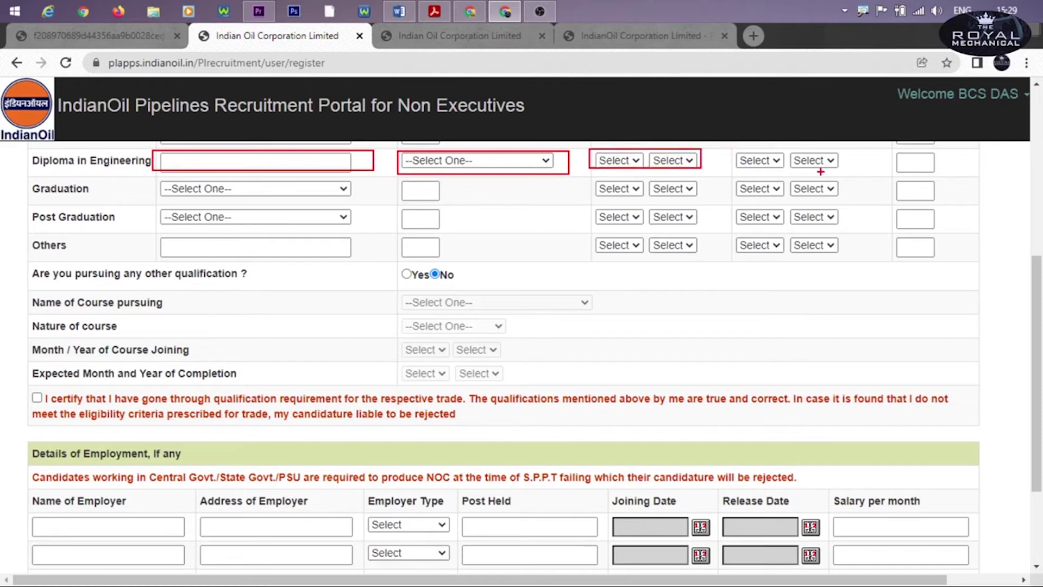
mouse_move(731, 147)
mouse_down()
mouse_move(857, 180)
mouse_move(852, 173)
mouse_up()
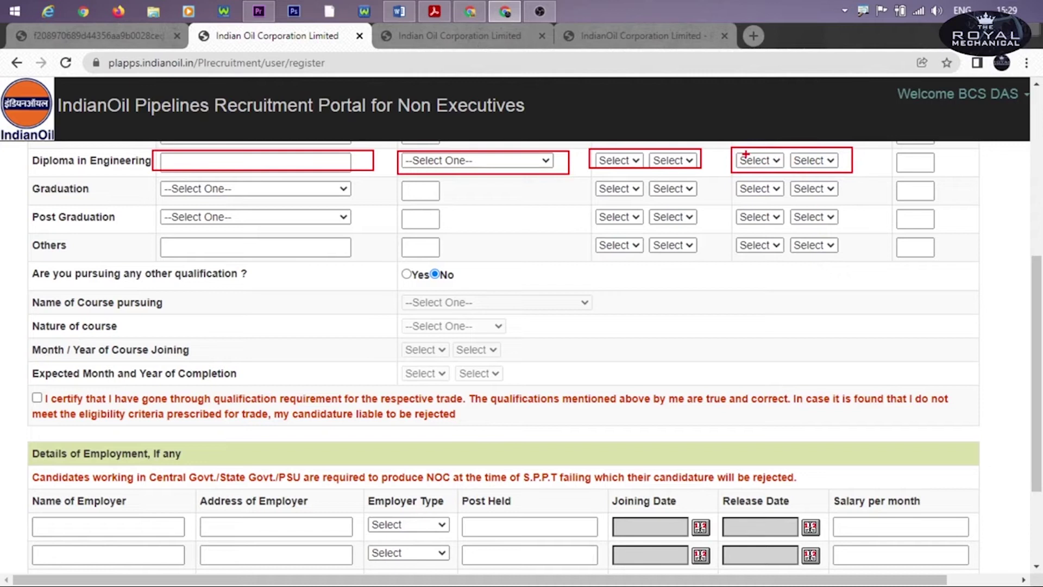
key(ctrl+z)
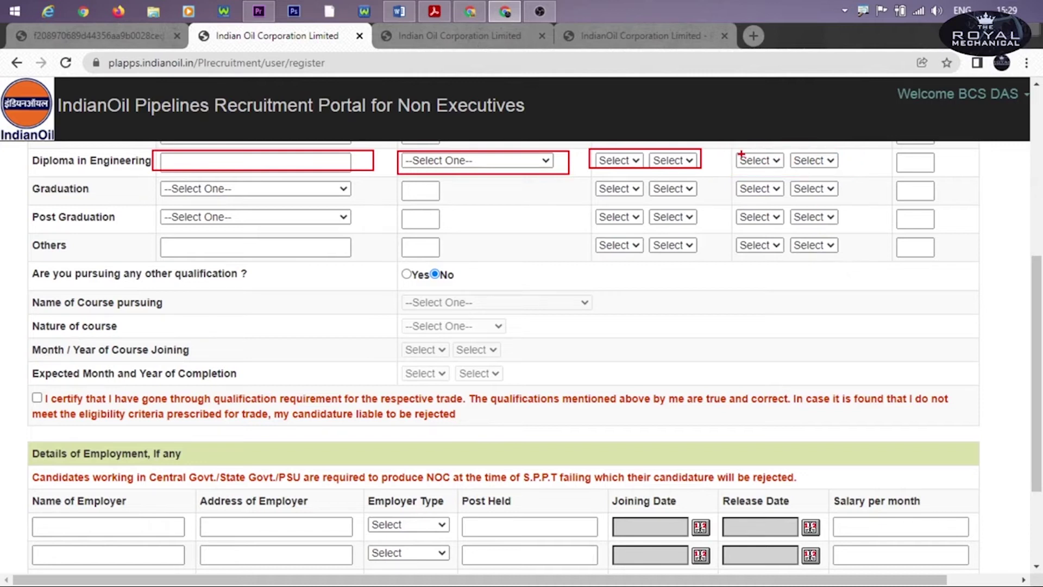
drag(730, 149, 856, 173)
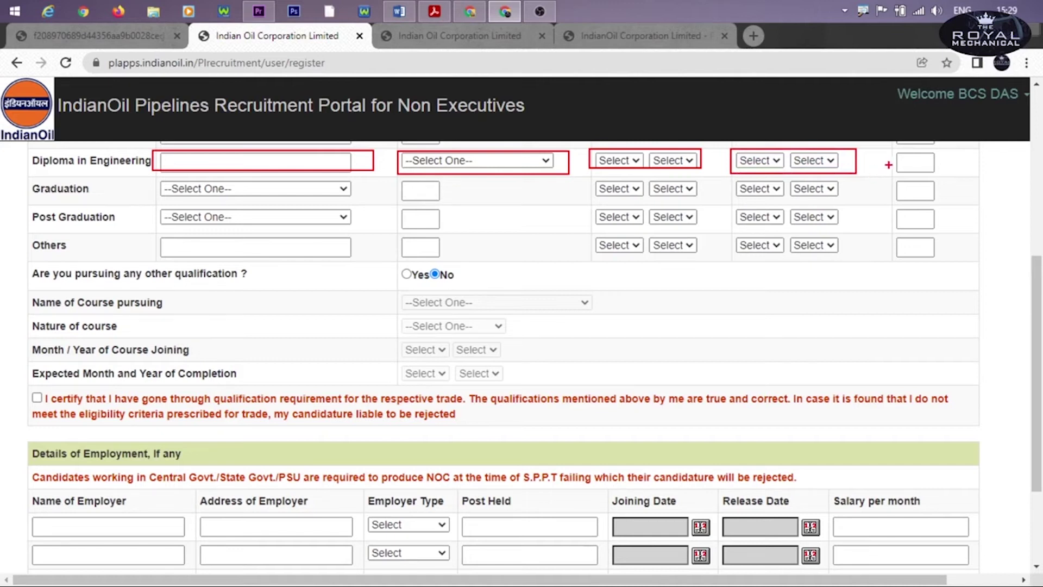
drag(891, 147, 953, 176)
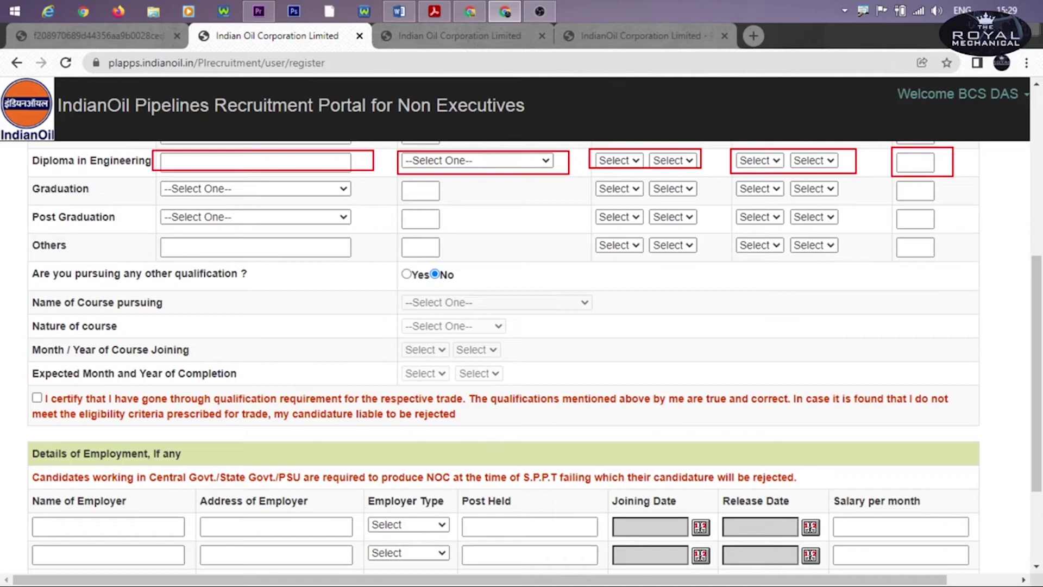
key(e)
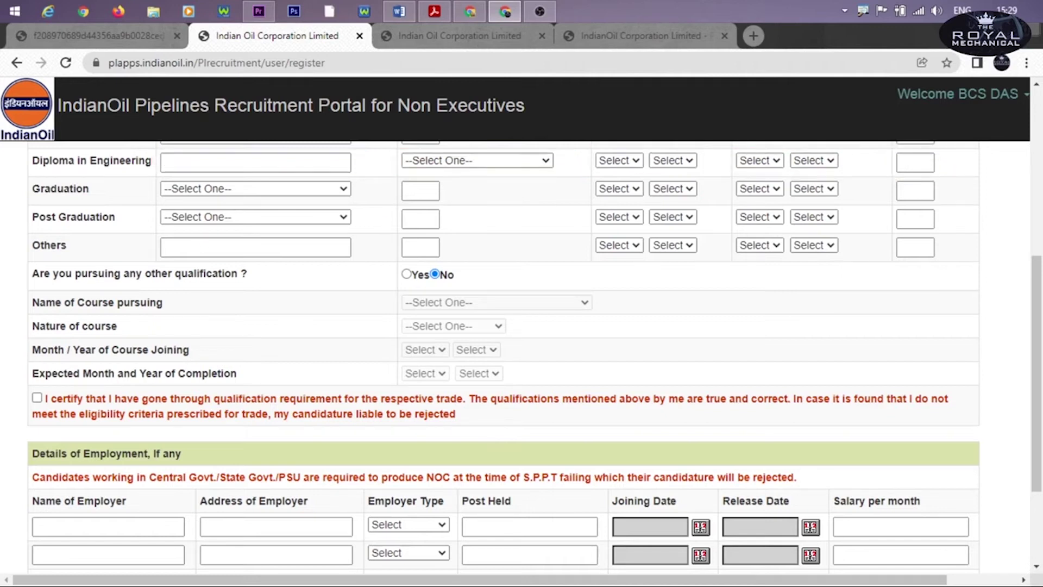
Outline the Post Graduation row's course selector and its joining, completion and aggregate percentage fields in red, and erase the outlines.
drag(156, 207, 367, 228)
mouse_move(584, 200)
mouse_down()
mouse_move(843, 206)
mouse_move(946, 233)
mouse_up()
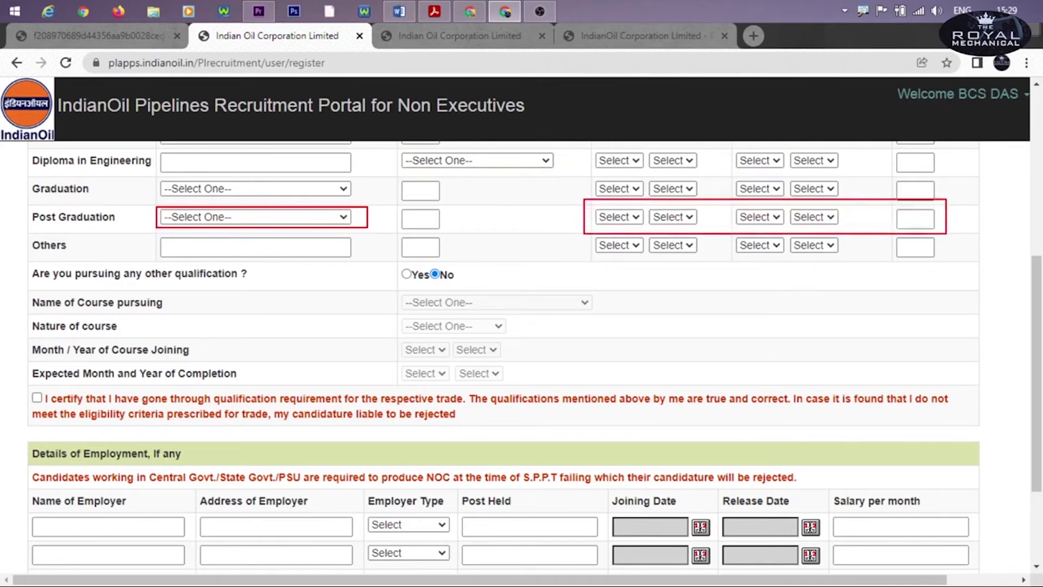
key(e)
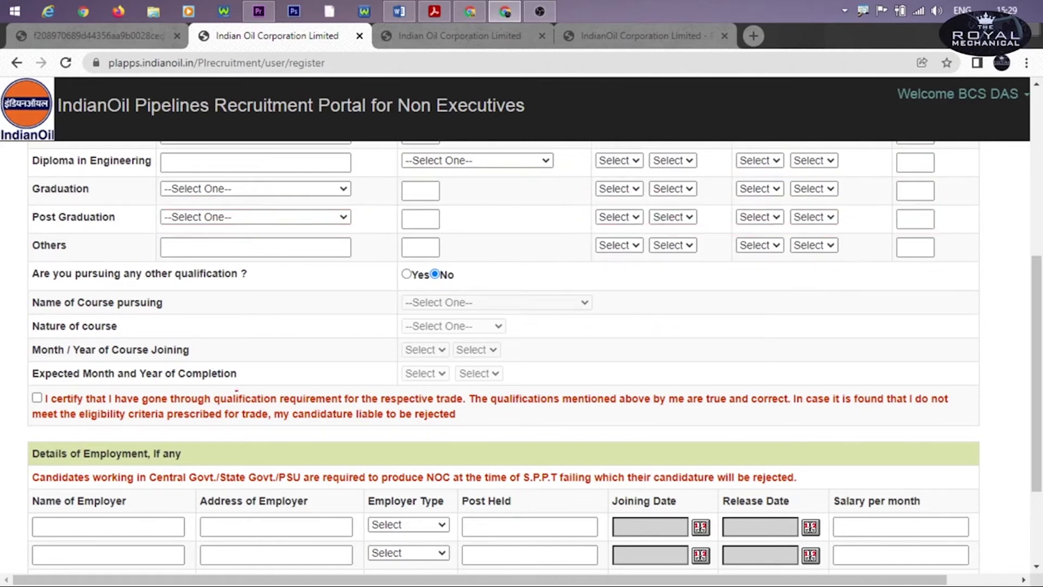
Outline the certification checkbox, the Details of Employment heading and the first employment row's employer, post, date and salary fields in red.
drag(23, 382, 52, 407)
drag(25, 442, 188, 464)
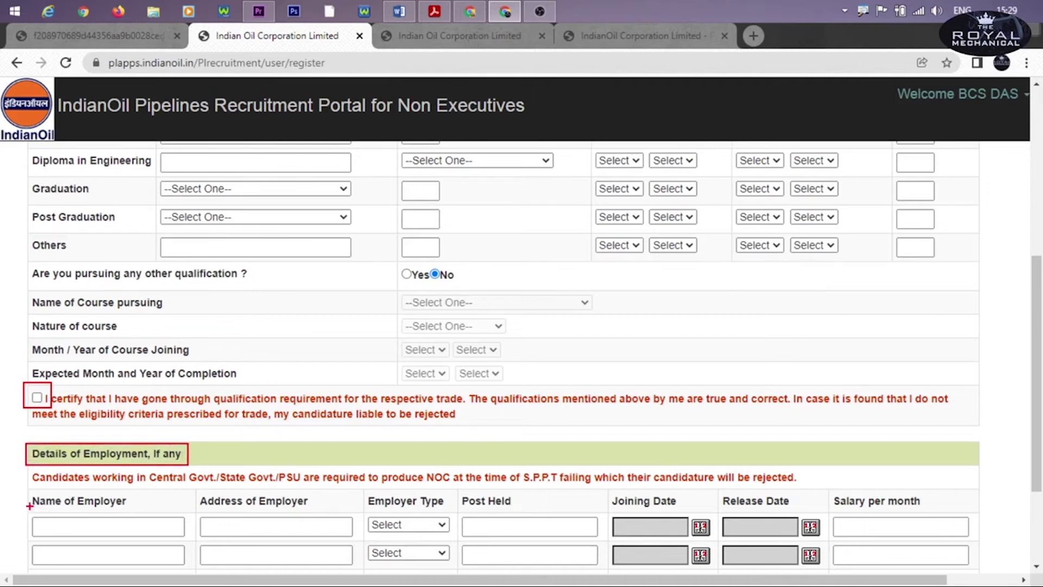
mouse_move(27, 505)
mouse_down()
mouse_move(196, 538)
mouse_move(460, 524)
mouse_move(608, 548)
mouse_up()
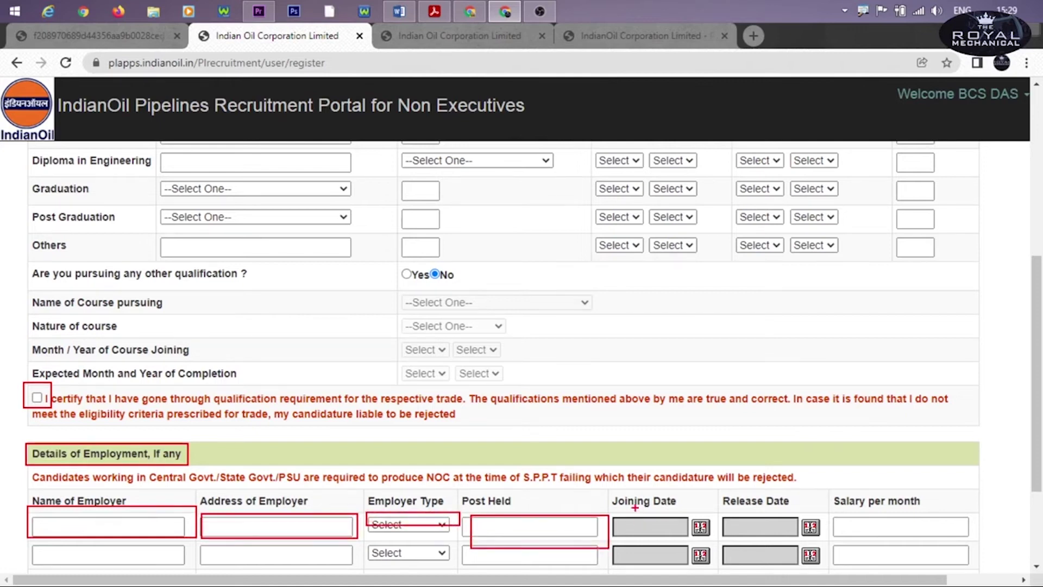
drag(618, 508, 791, 543)
drag(829, 509, 978, 541)
Save the qualification and employment details, outline the update message's OK button in red, and acknowledge the message.
scroll(565, 298, down, 3)
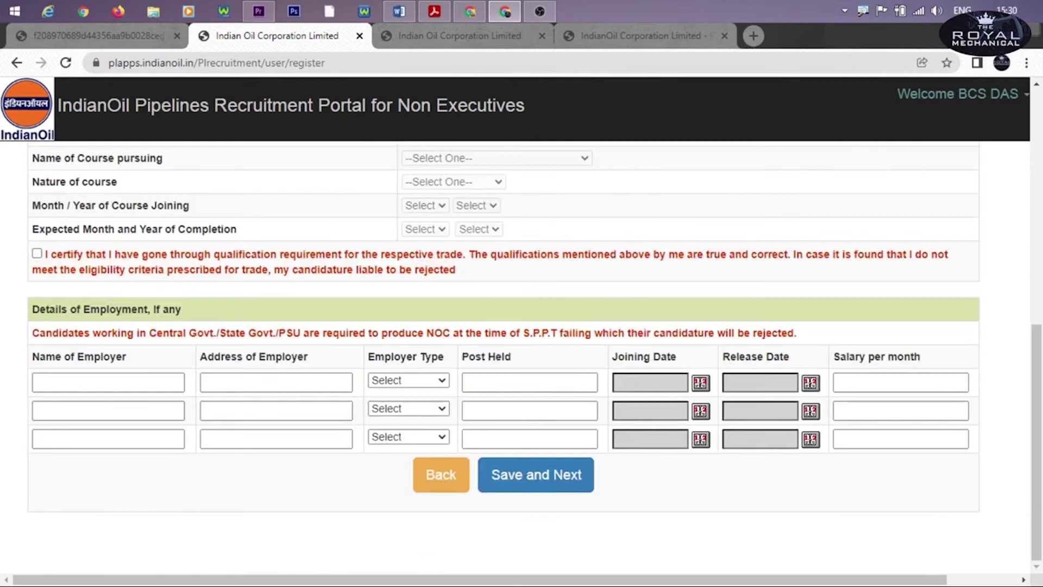
click(535, 474)
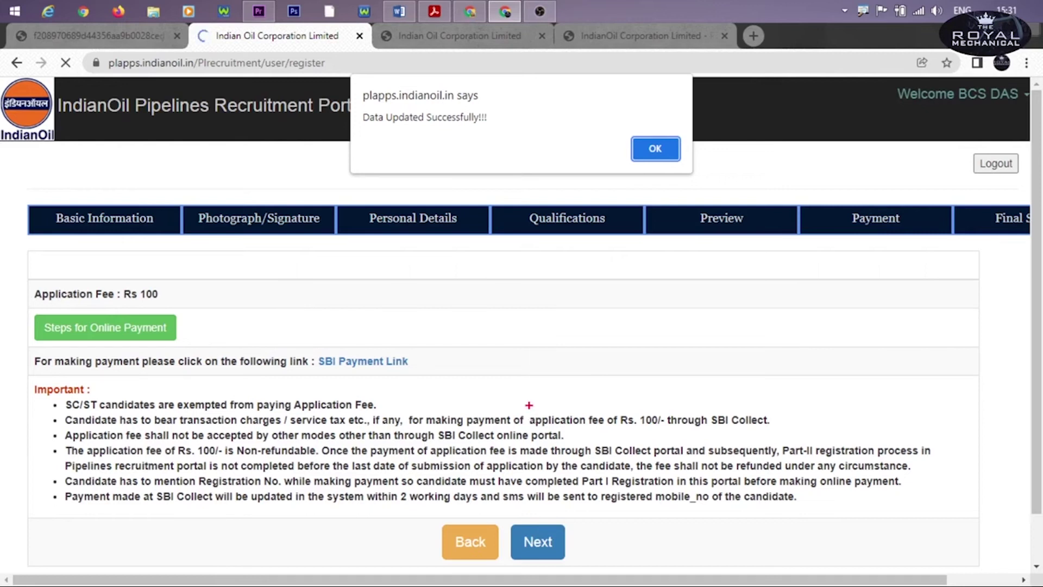
drag(613, 119, 691, 175)
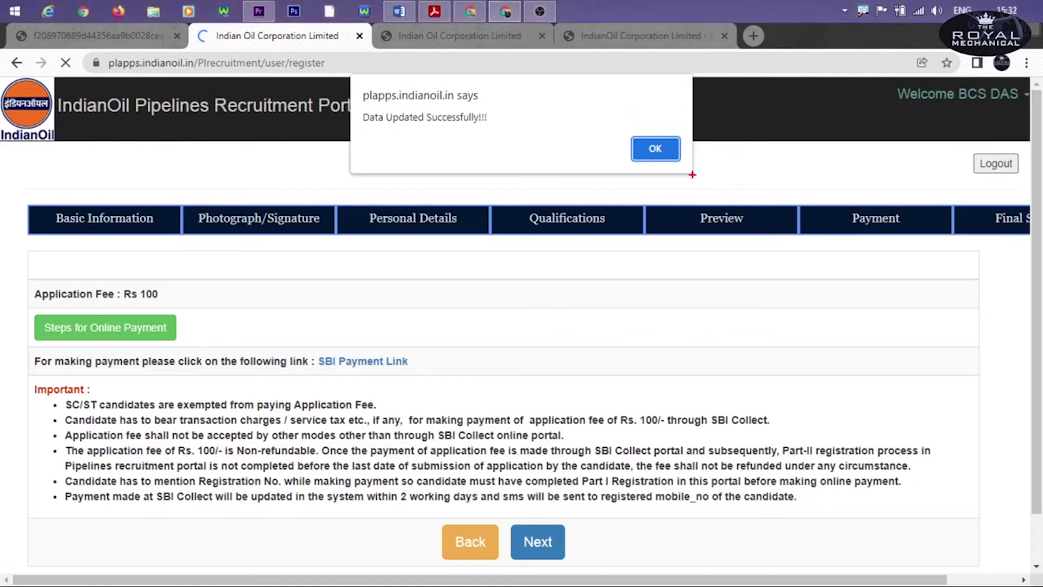
click(657, 152)
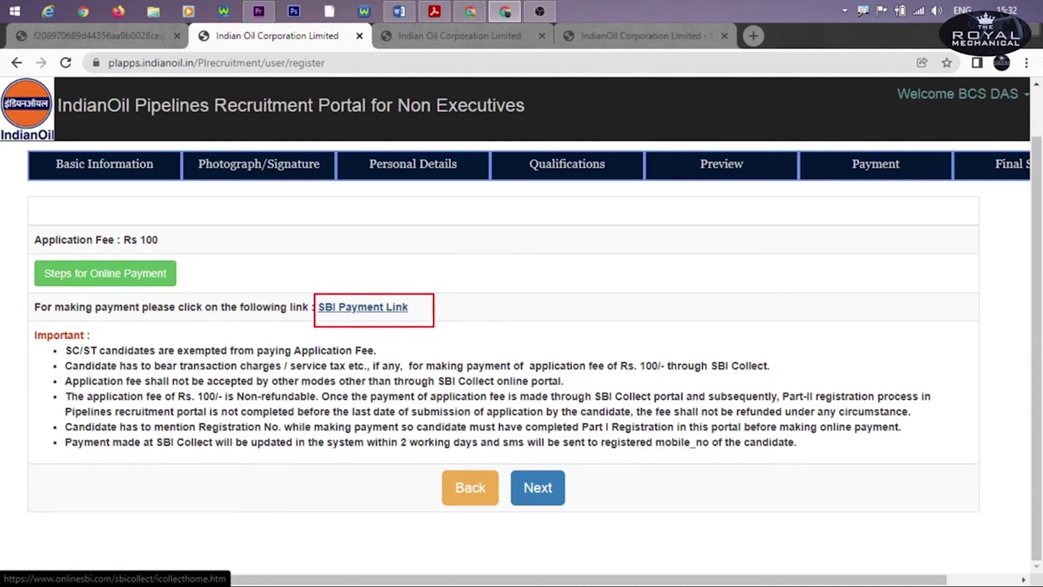
Open the SBI payment page, outline its terms acceptance checkbox and Proceed button in red, and erase the outlines.
click(375, 307)
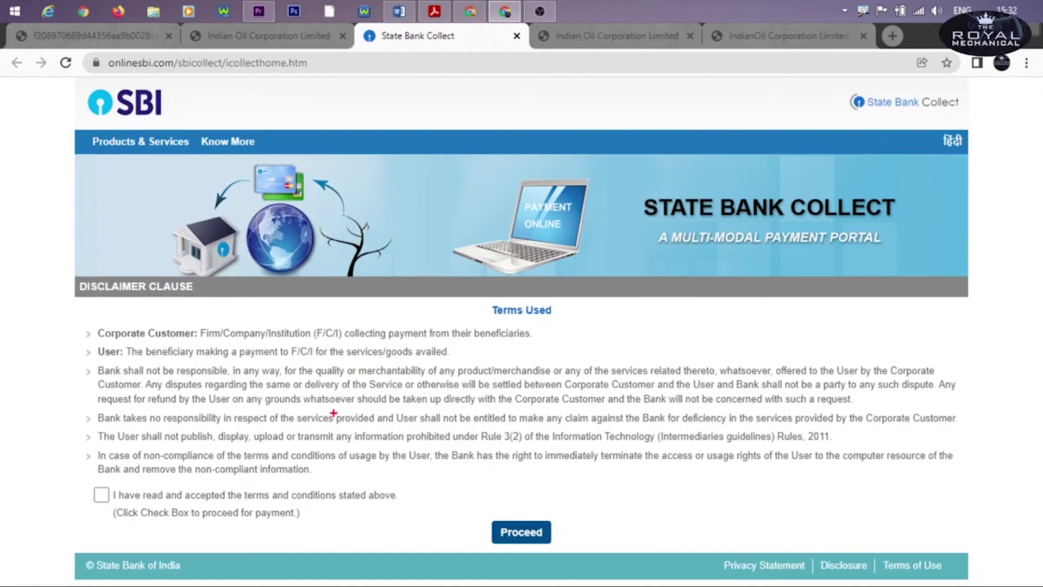
drag(81, 482, 118, 511)
drag(478, 506, 616, 558)
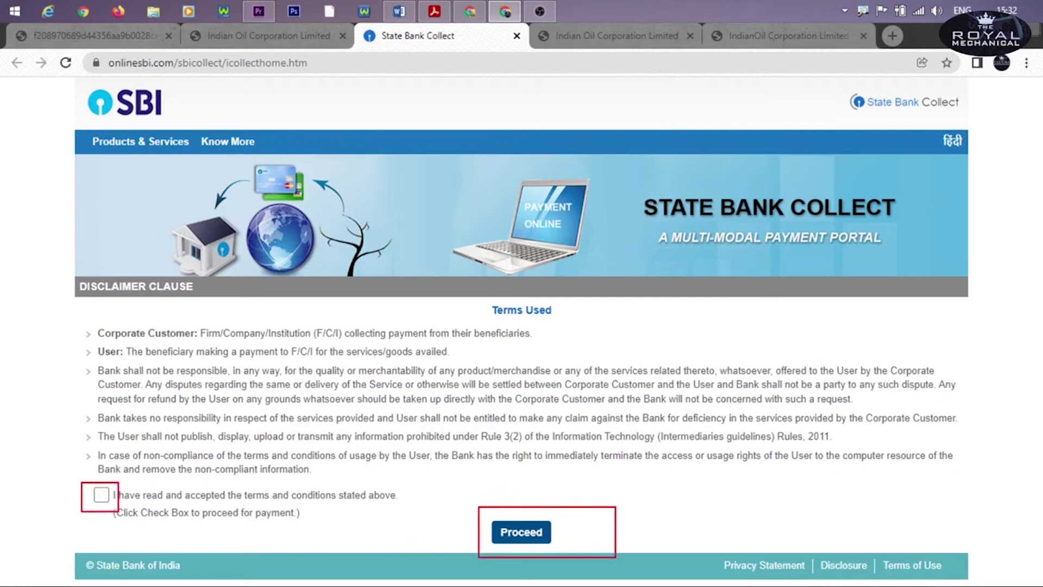
key(Escape)
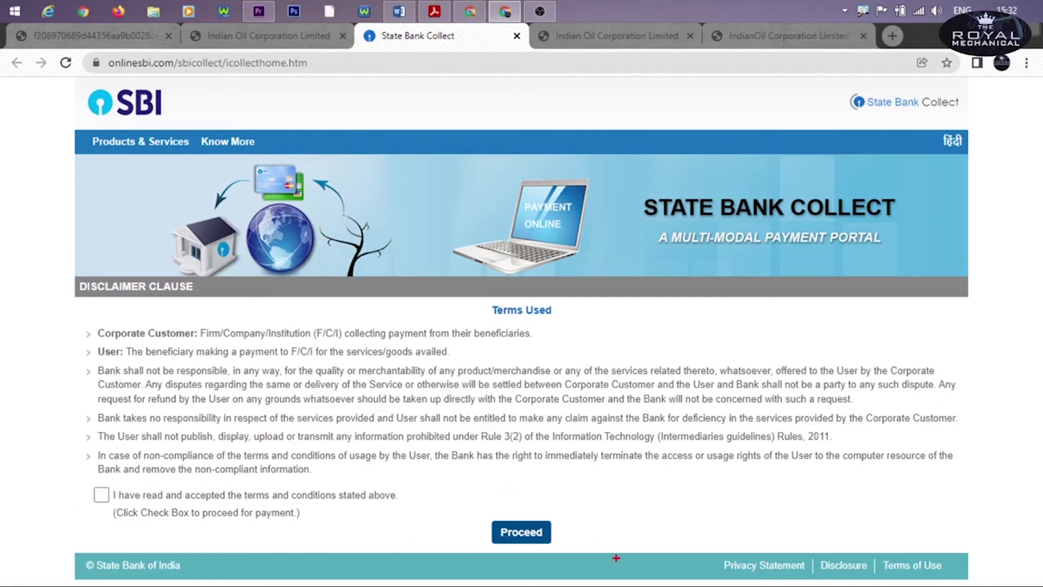
Accept the State Bank Collect terms and conditions and proceed to the institution selection.
click(523, 534)
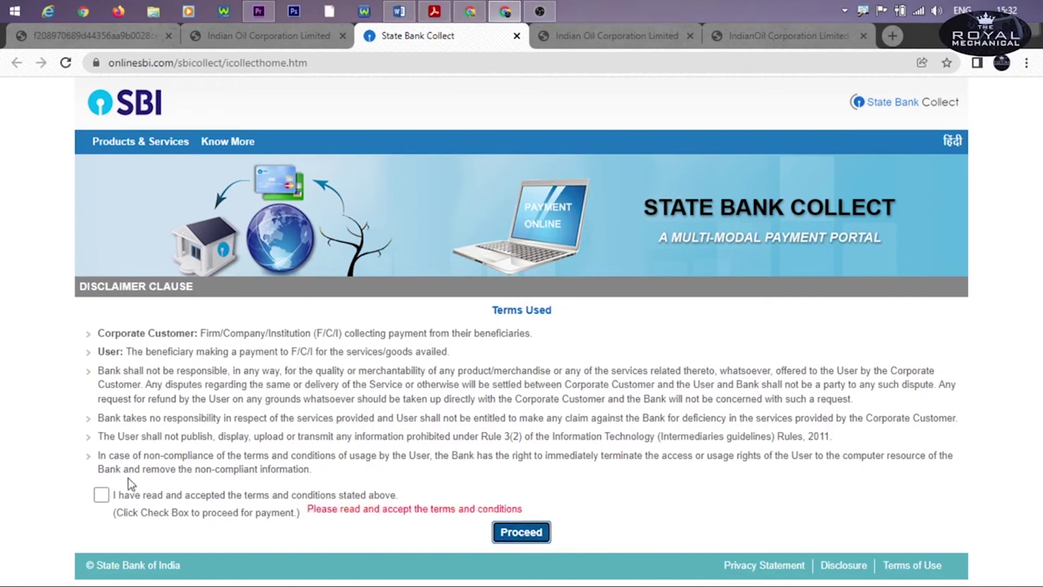
click(103, 494)
click(510, 537)
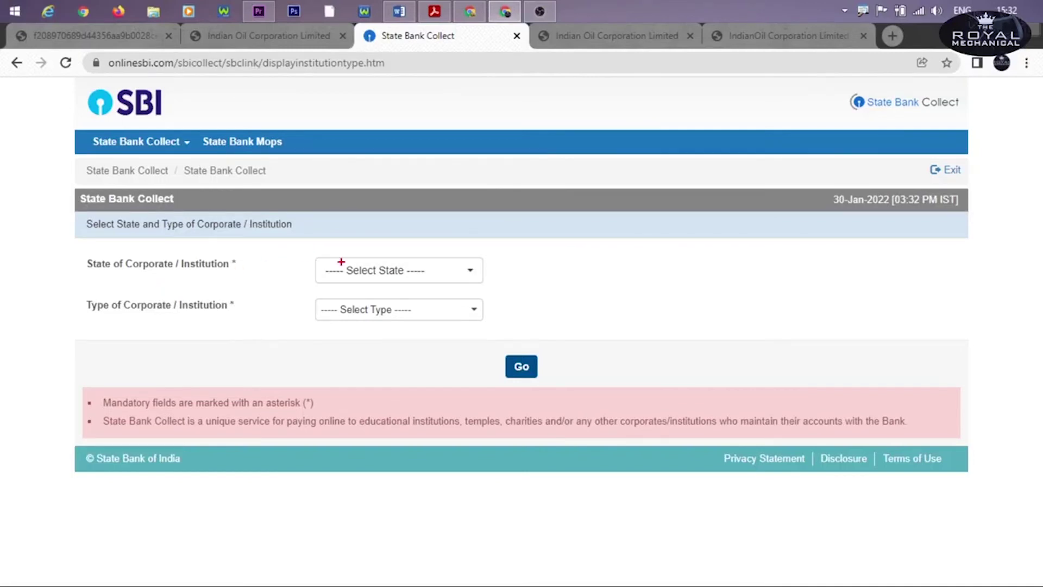
Outline the State and Type of Corporate / Institution selectors in red, and erase the outlines.
mouse_move(302, 248)
mouse_down()
mouse_move(426, 281)
mouse_move(525, 285)
mouse_up()
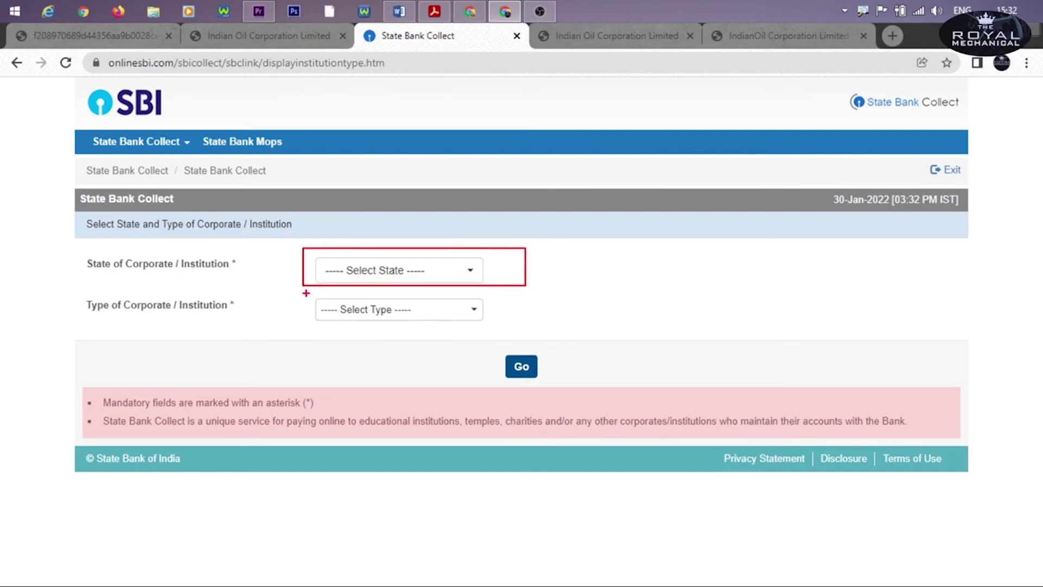
drag(306, 292, 544, 336)
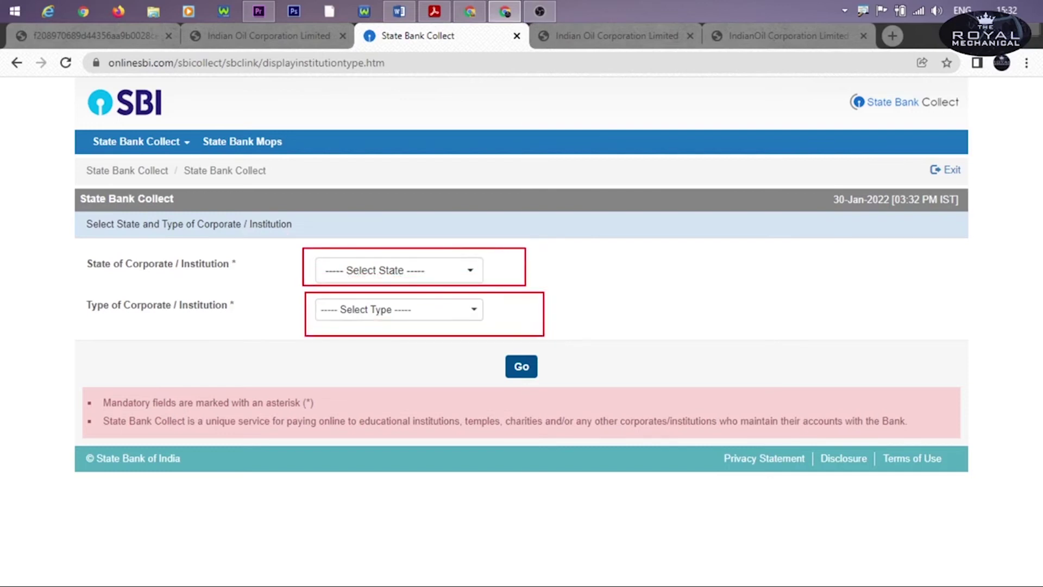
key(e)
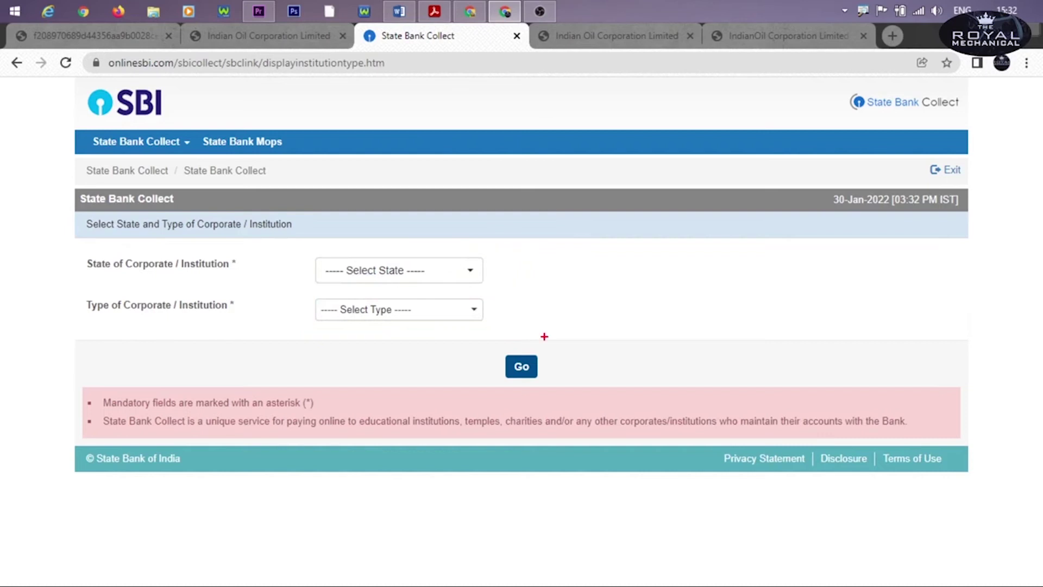
Set the institution's state to All India and its type to PSU - PUBLIC SECTOR UNDERTAKING, and continue to the institution list.
click(471, 280)
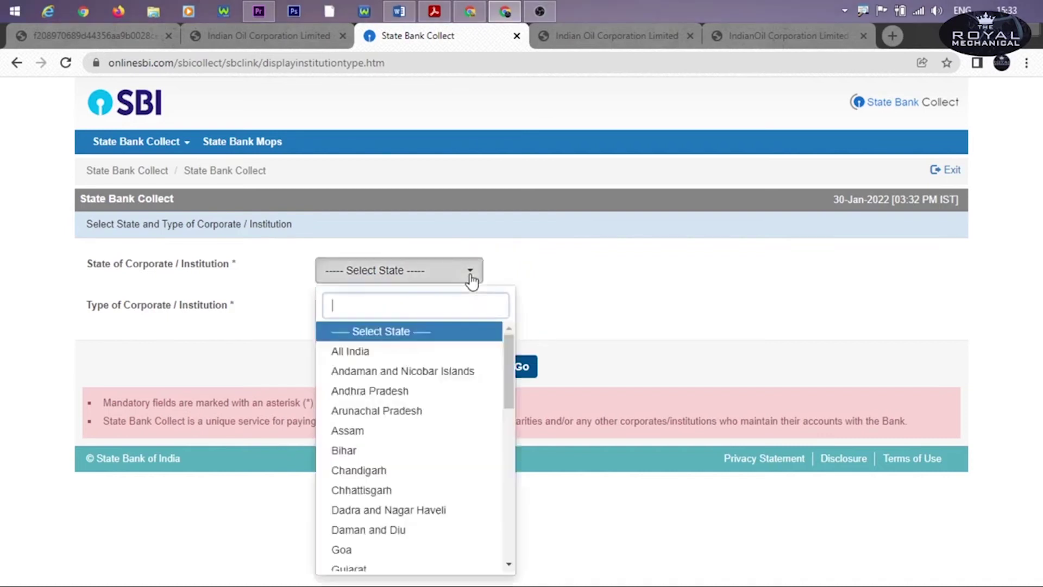
click(387, 355)
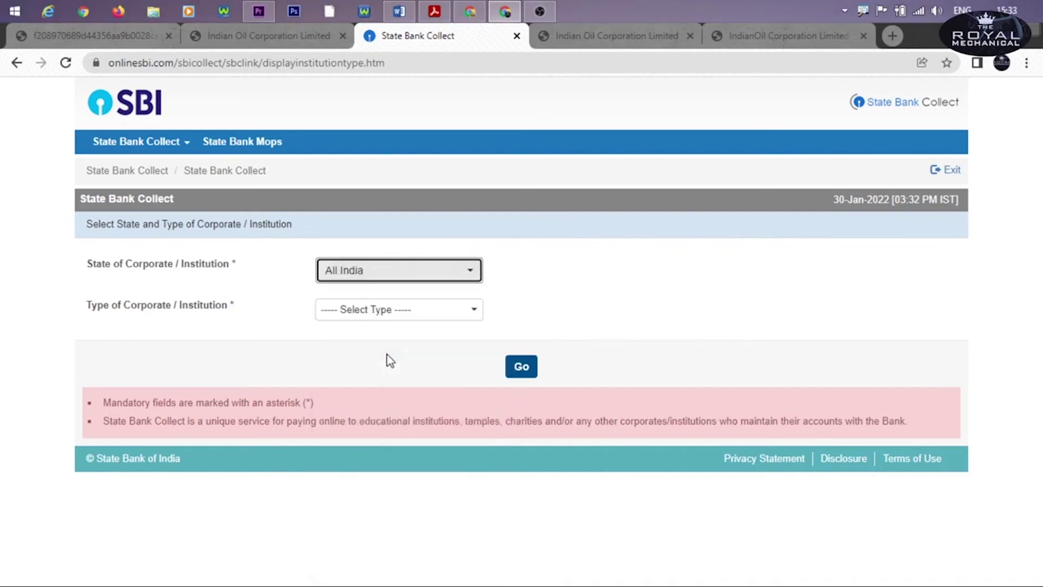
click(417, 320)
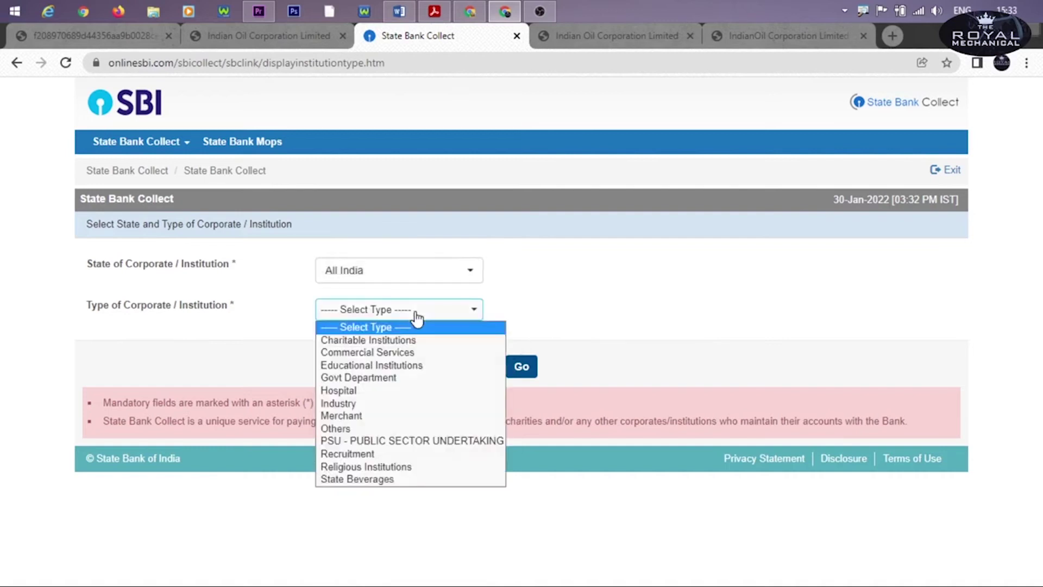
click(400, 441)
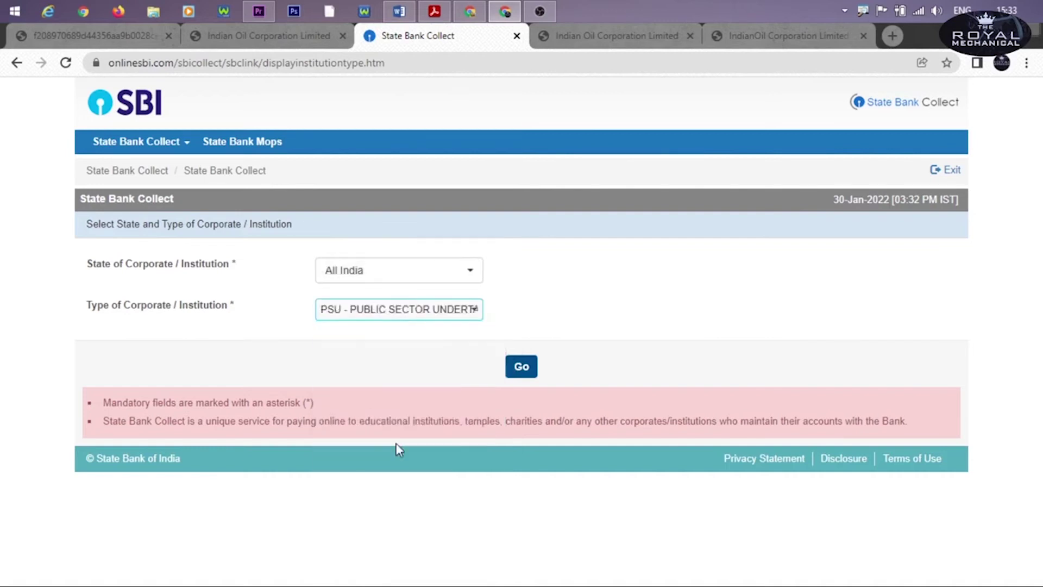
click(520, 375)
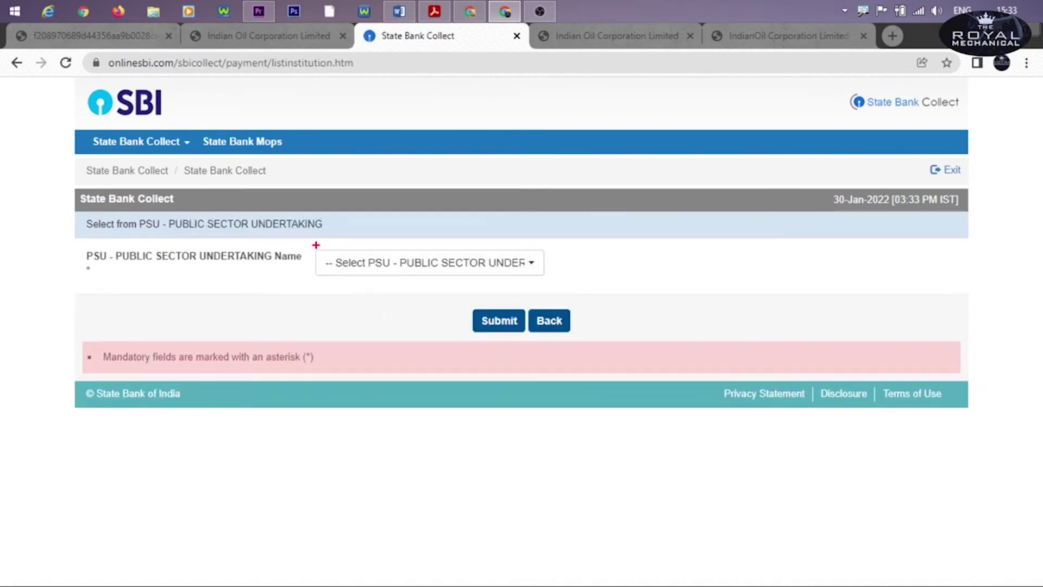
Outline the PSU name selector in red, erase the outline, and submit INDIAN OIL CORPORATION LTD as the institution.
mouse_move(311, 242)
mouse_down()
mouse_move(610, 256)
mouse_move(594, 283)
mouse_up()
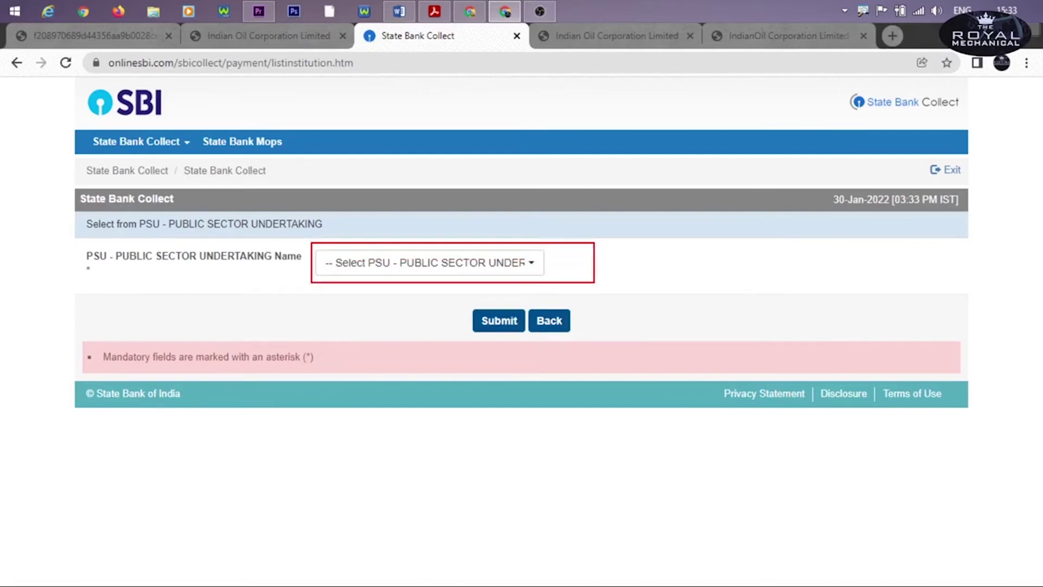
key(Escape)
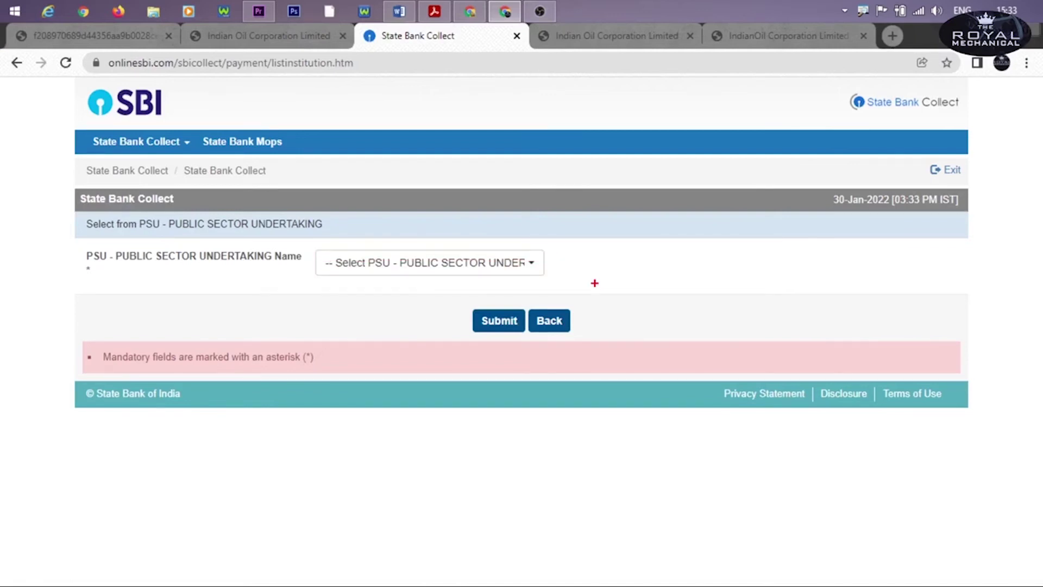
click(536, 271)
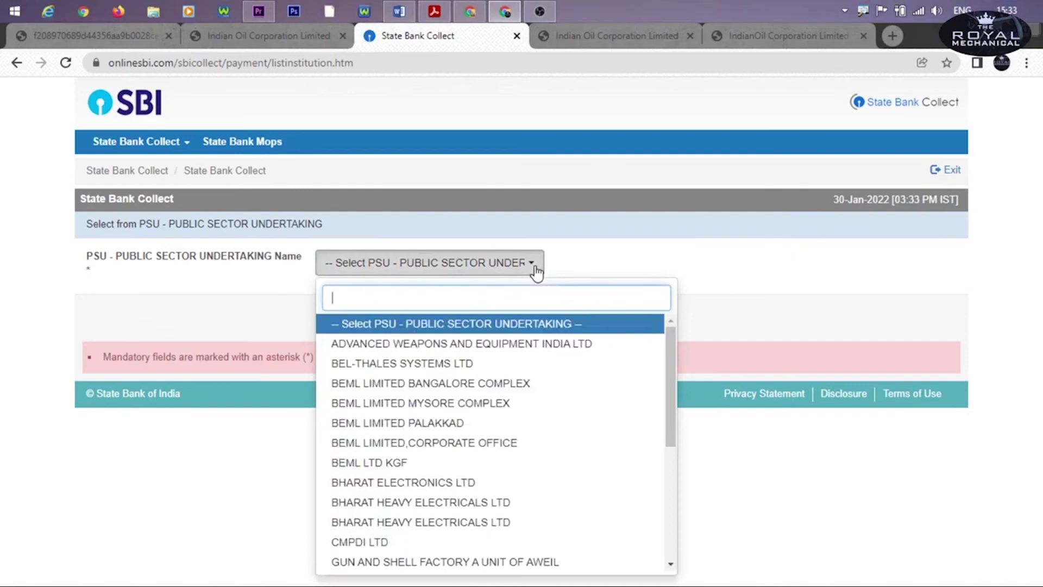
scroll(474, 512, down, 2)
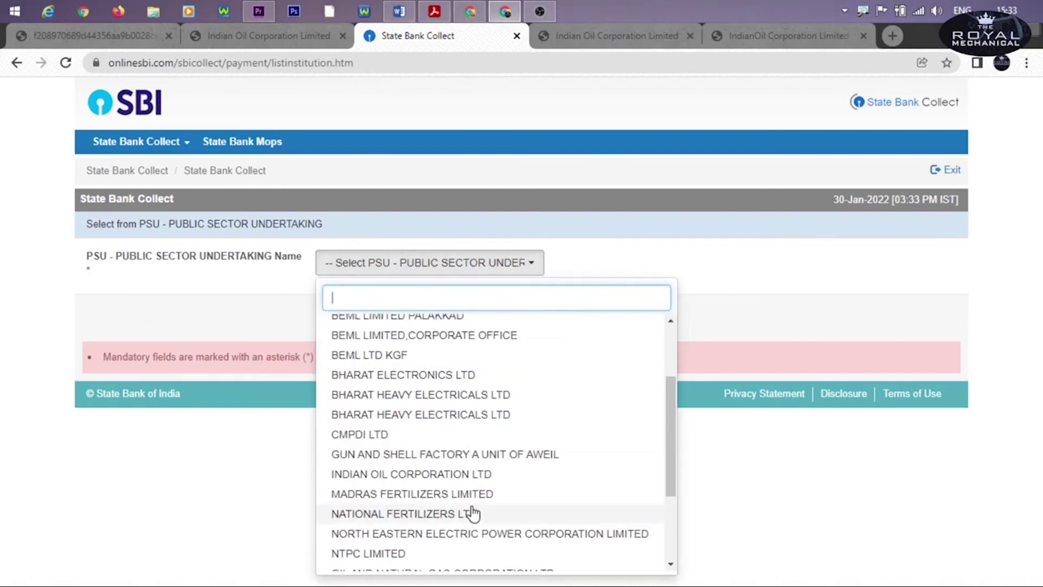
click(460, 478)
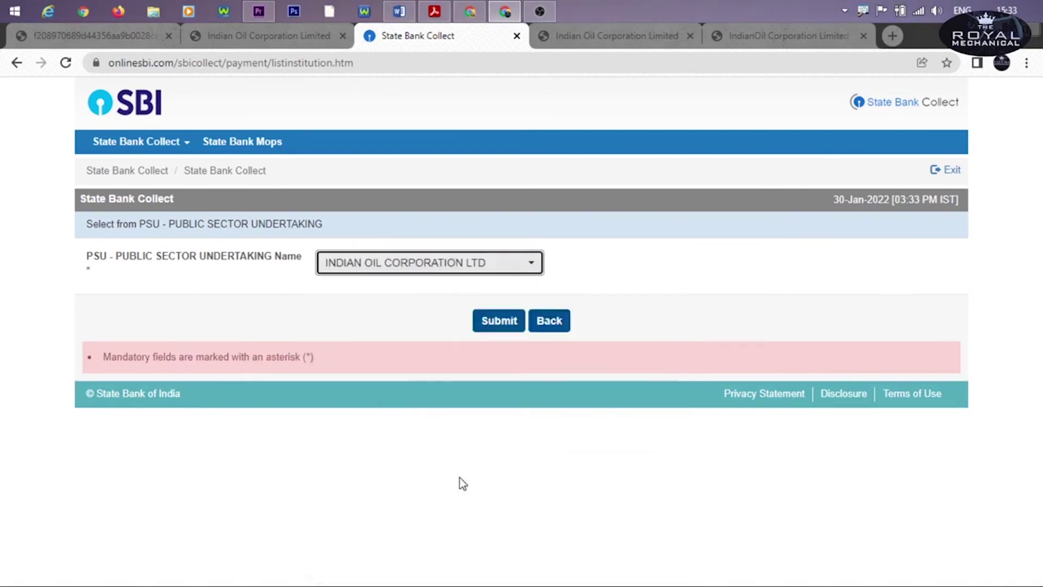
click(488, 328)
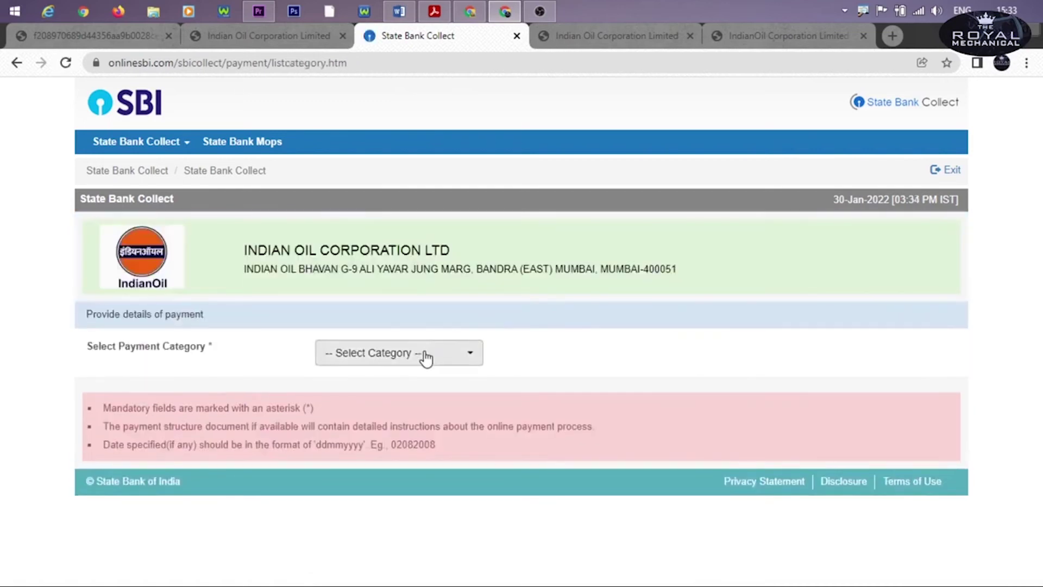
Mark the Recruitment Of Non-Executives - Pipelines Division option in red and choose it as the payment category.
click(394, 359)
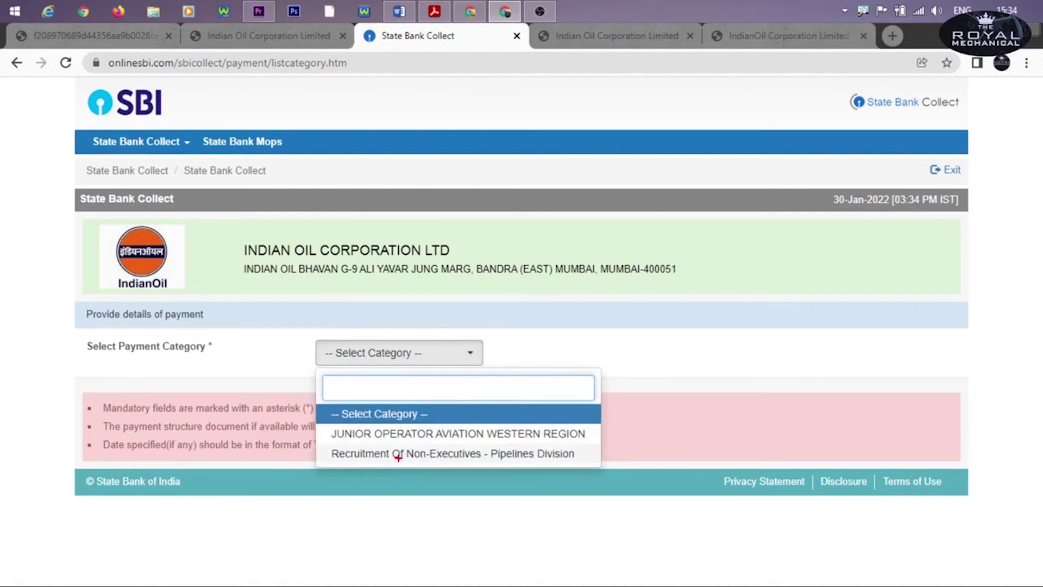
drag(324, 445, 488, 445)
click(549, 453)
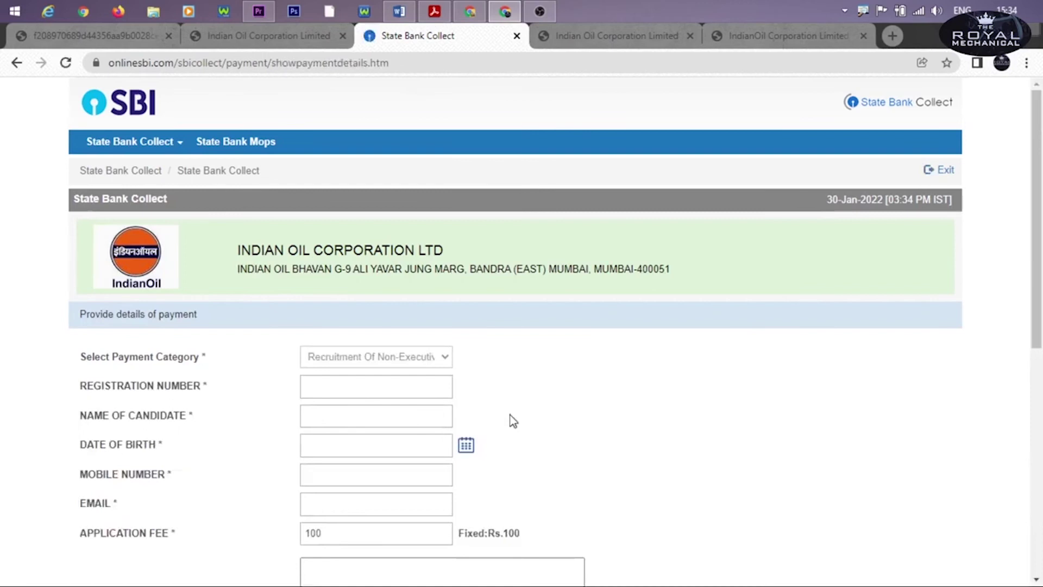
Outline the payment form's registration number, candidate name, date of birth with its calendar, mobile number and email fields in red.
scroll(512, 421, down, 3)
scroll(512, 421, up, 1)
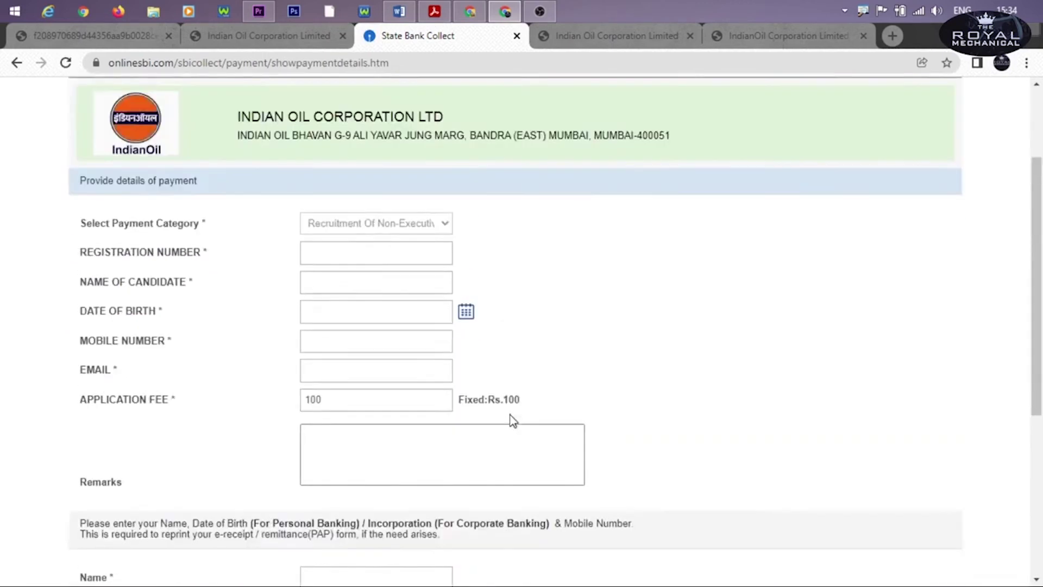
scroll(512, 421, down, 2)
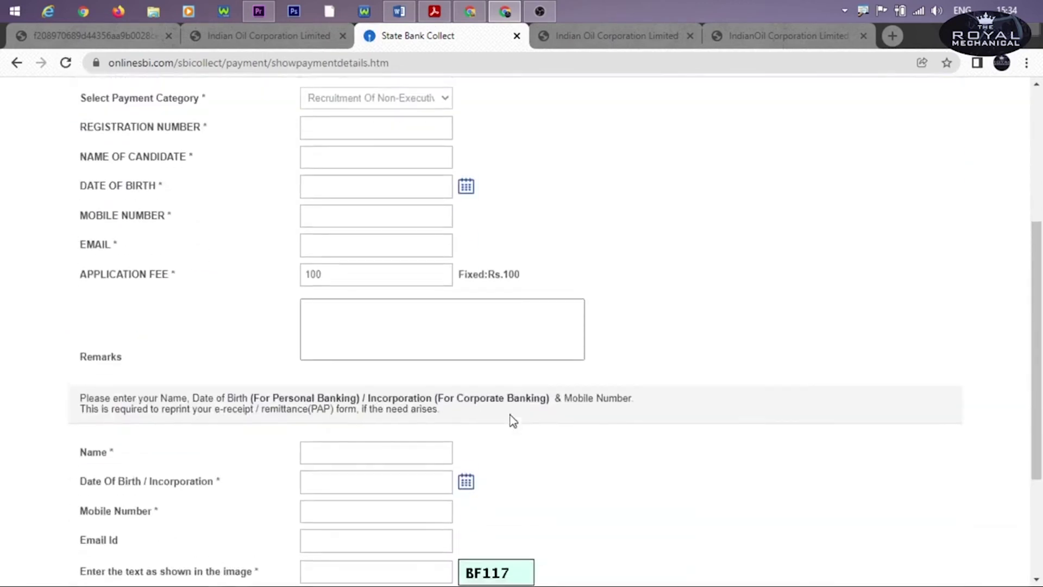
scroll(512, 421, up, 1)
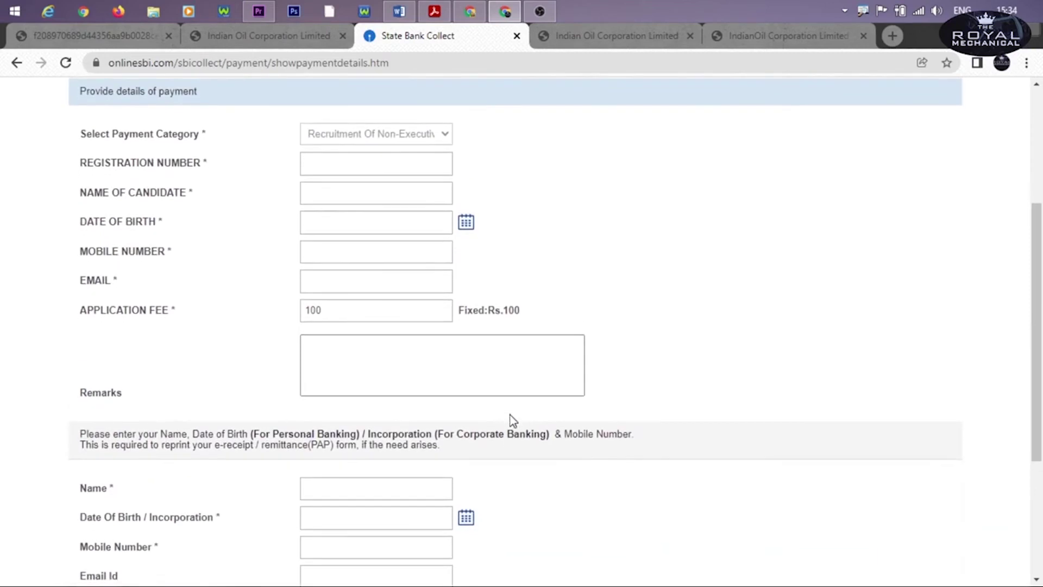
scroll(513, 421, down, 1)
scroll(512, 421, up, 1)
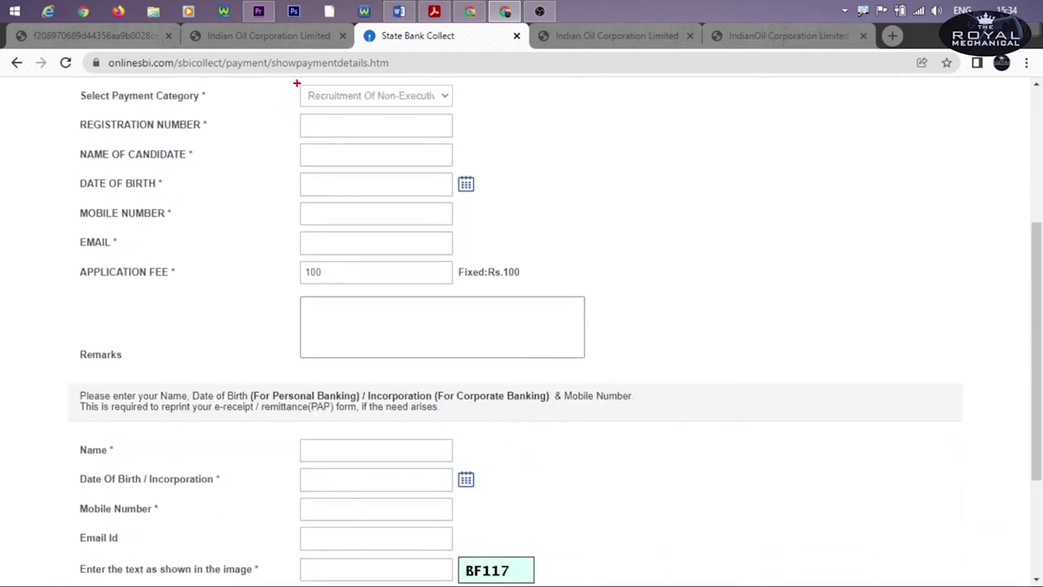
drag(291, 111, 478, 139)
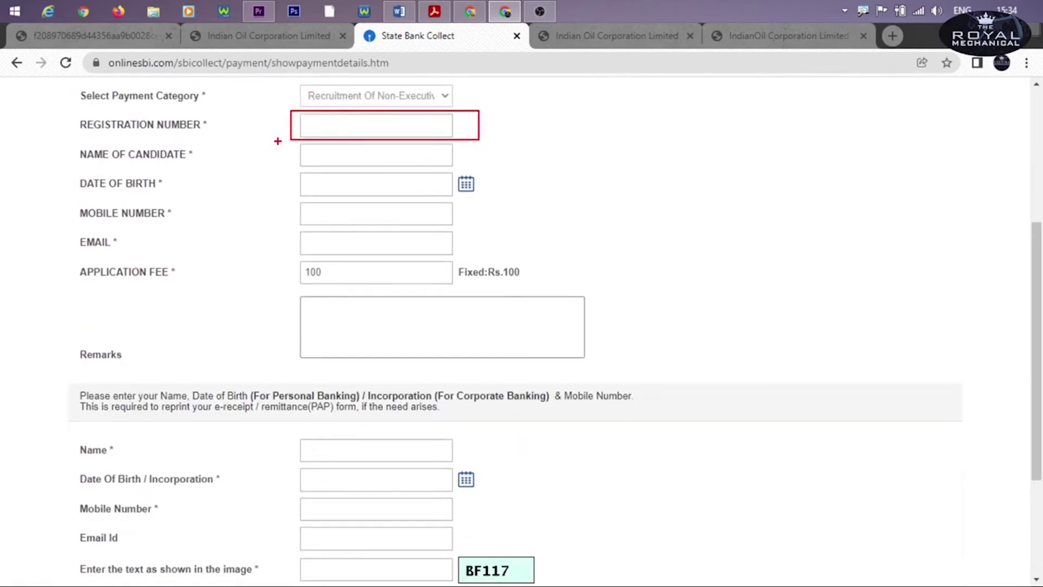
drag(281, 140, 463, 167)
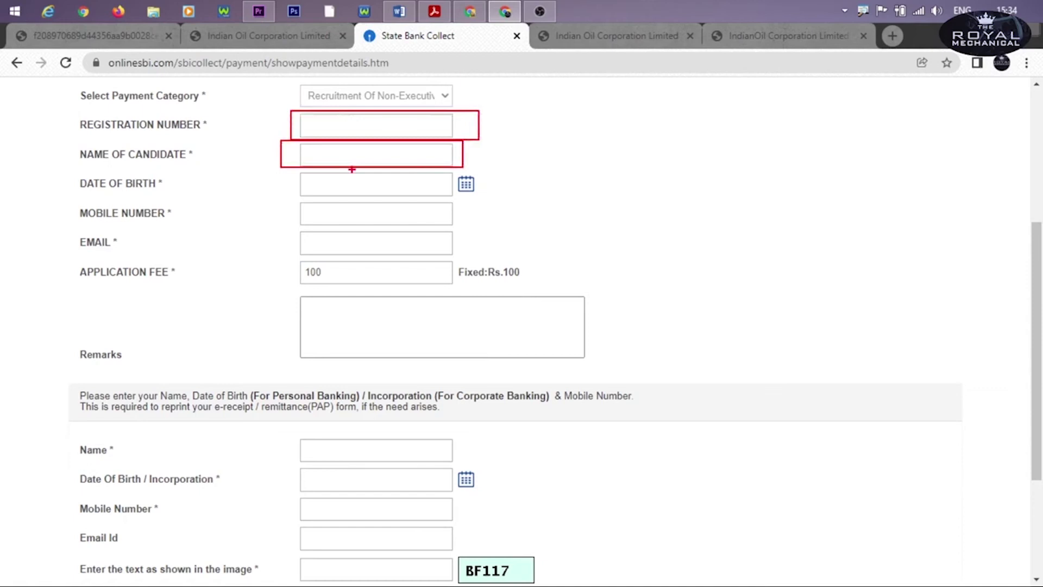
mouse_move(293, 172)
mouse_down()
mouse_move(470, 179)
mouse_move(485, 203)
mouse_up()
drag(453, 168, 479, 197)
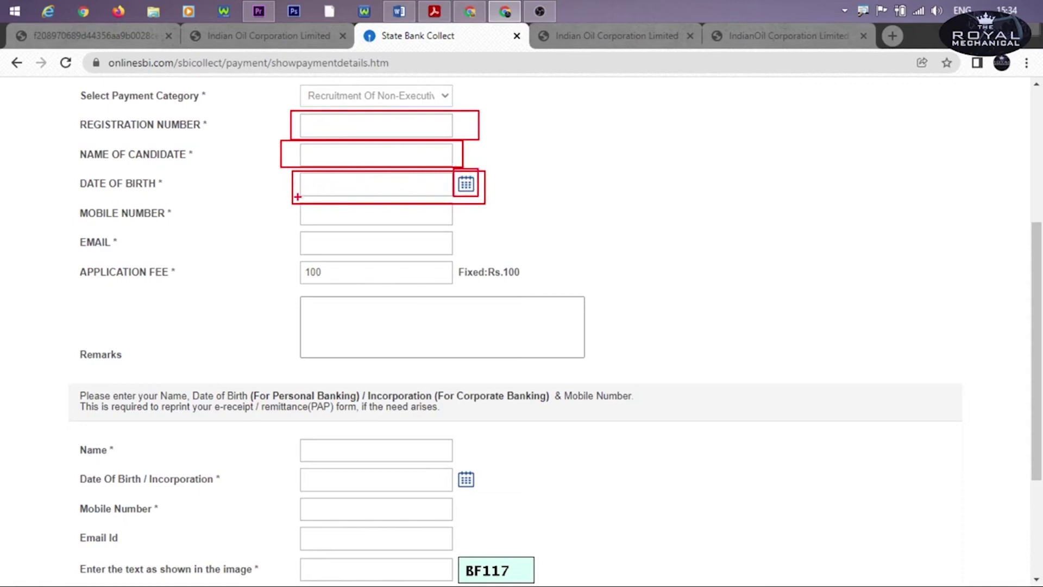
drag(281, 198, 468, 227)
drag(290, 227, 469, 258)
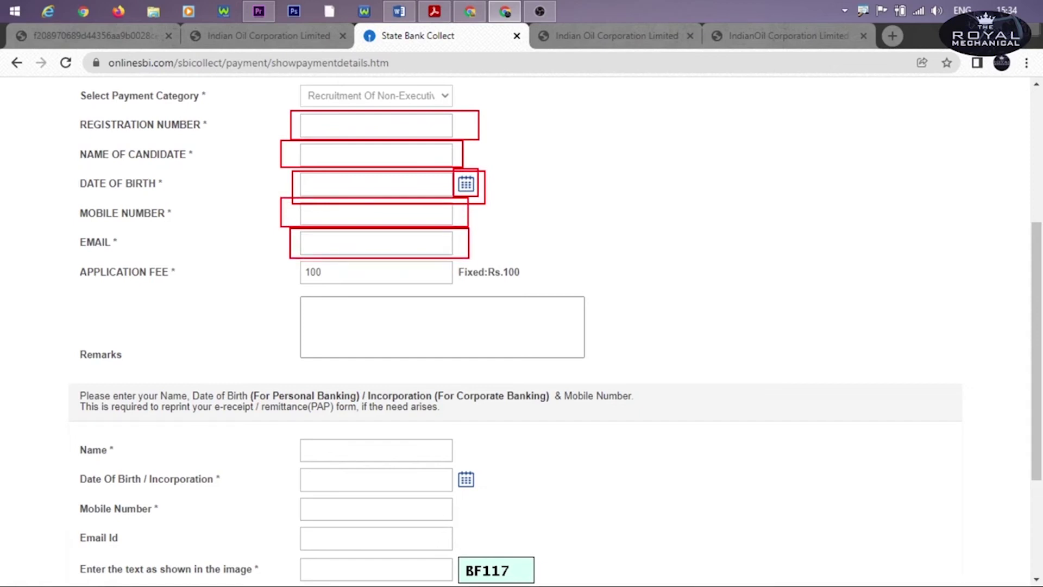
Outline the payer's name, date of birth, mobile number, email and image-text fields in red, and erase all outlines.
mouse_move(288, 431)
mouse_down()
mouse_move(469, 451)
mouse_move(481, 487)
mouse_up()
drag(289, 466, 448, 491)
mouse_move(293, 496)
mouse_down()
mouse_move(462, 500)
mouse_move(491, 521)
mouse_up()
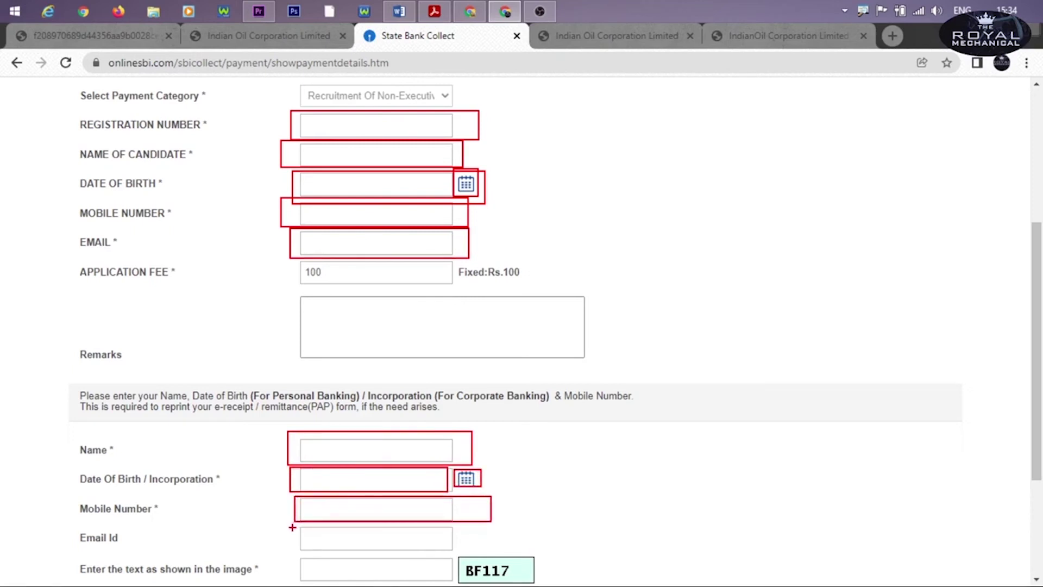
mouse_move(290, 523)
mouse_down()
mouse_move(459, 542)
mouse_move(526, 581)
mouse_up()
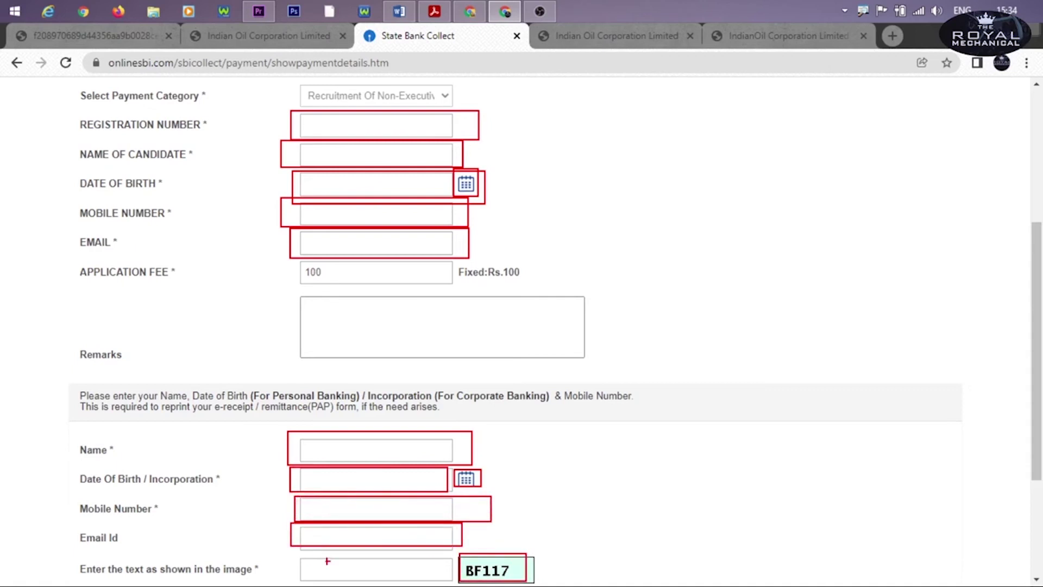
drag(307, 557, 371, 576)
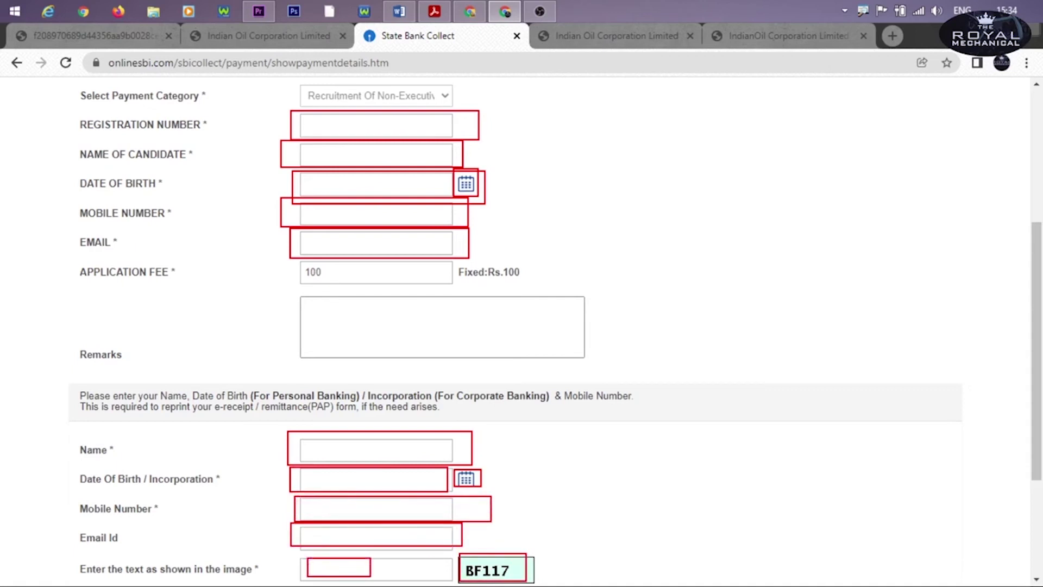
key(e)
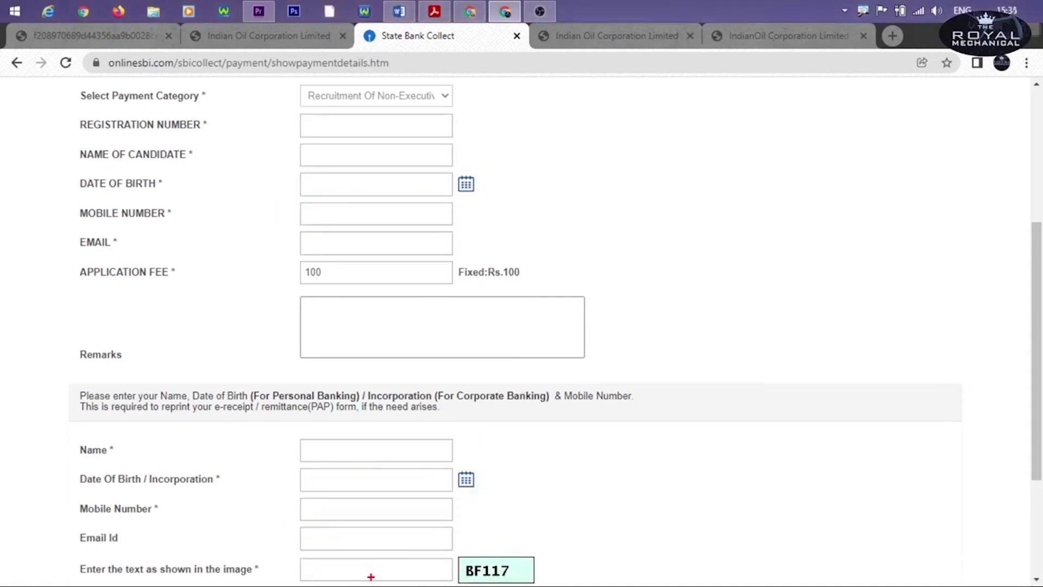
Mark the payment form's submit option in red, and confirm the Rs 100 transaction to INDIAN OIL CORPORATION LTD.
scroll(402, 503, down, 3)
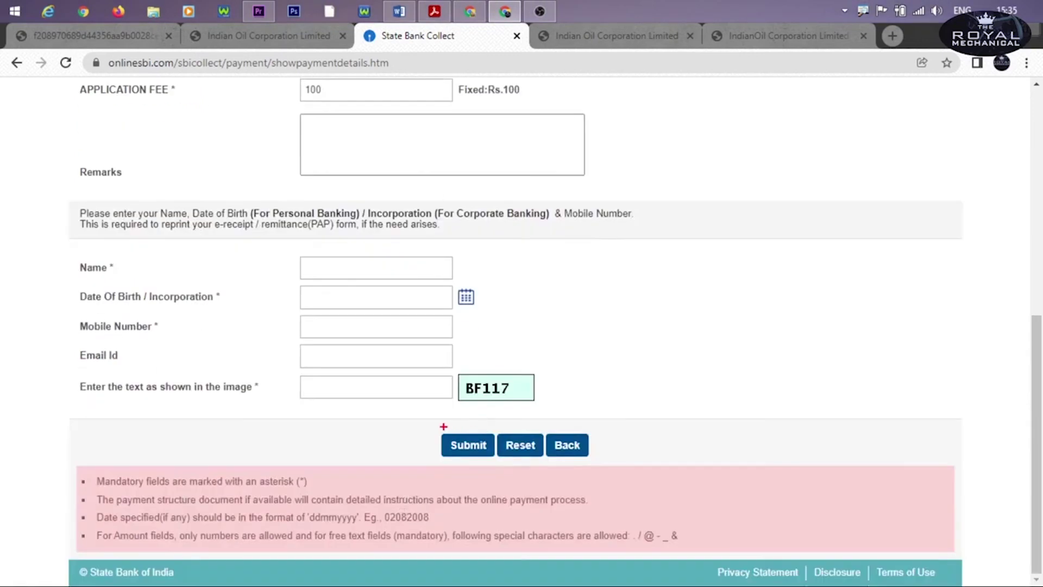
drag(439, 426, 489, 450)
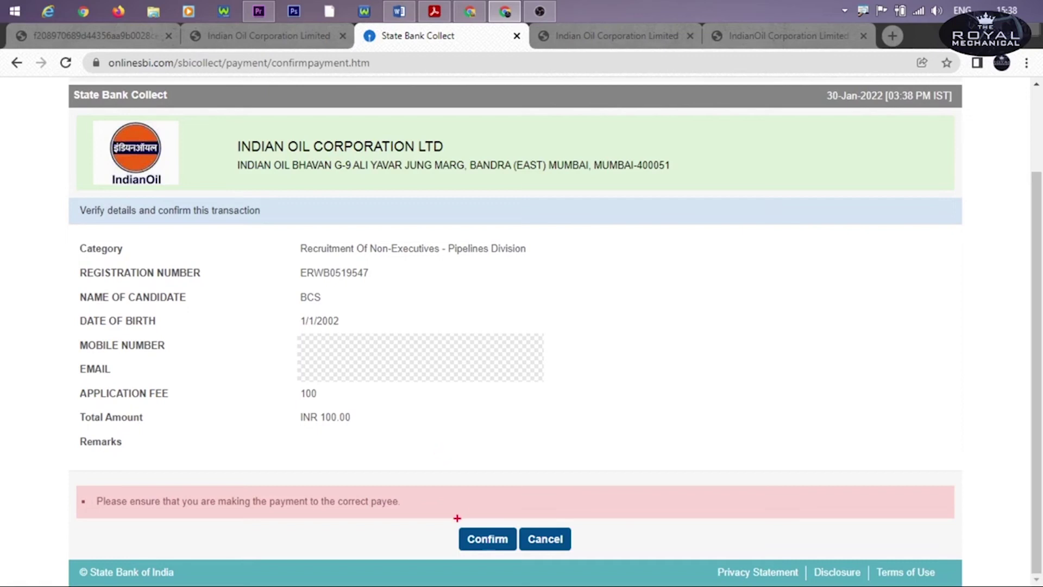
click(483, 538)
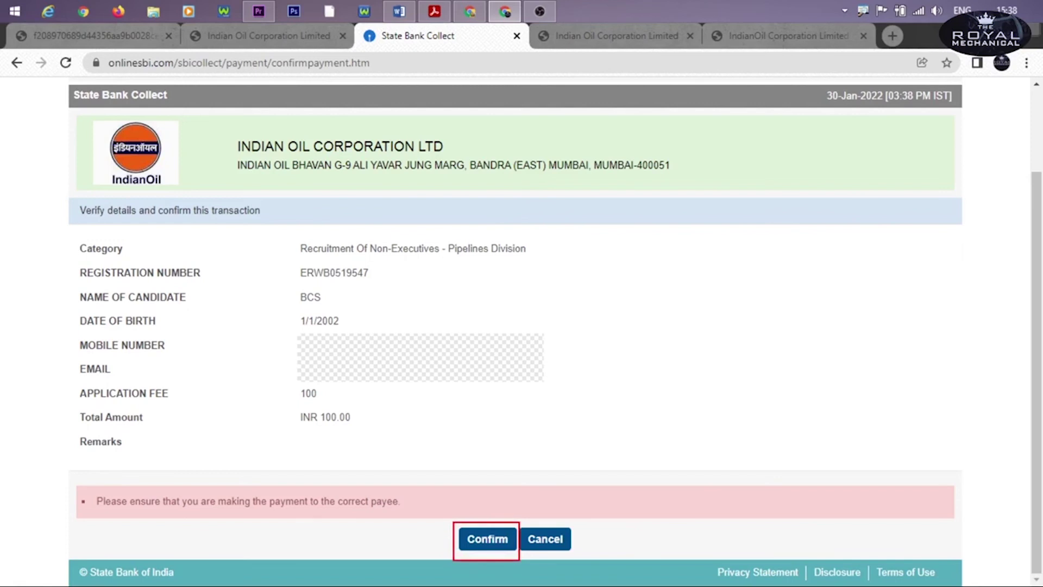
Review the net banking and card payment modes, and choose State Bank ATM-cum-Debit Card.
scroll(309, 356, down, 1)
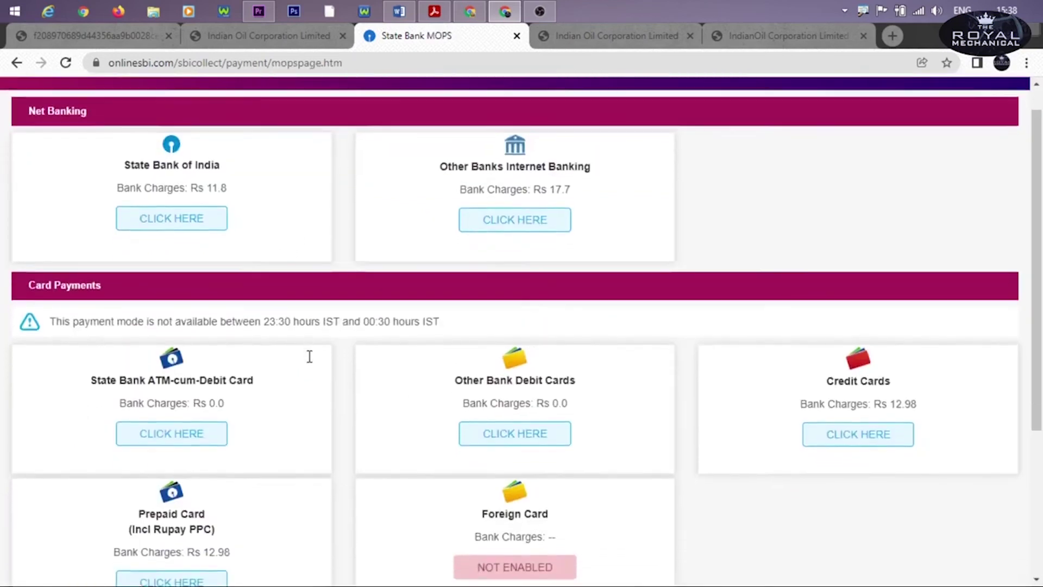
scroll(309, 355, up, 1)
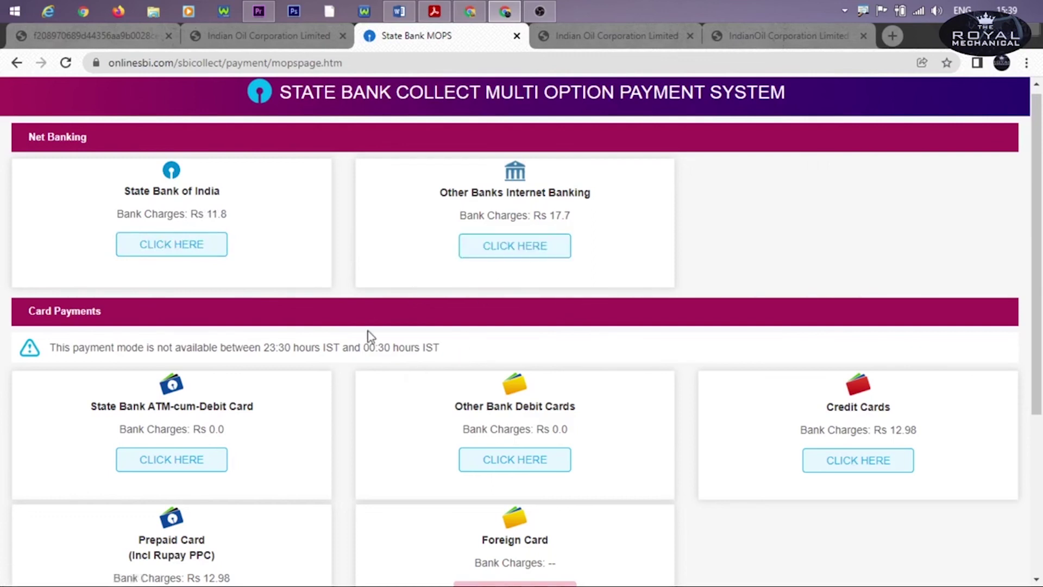
scroll(303, 398, down, 1)
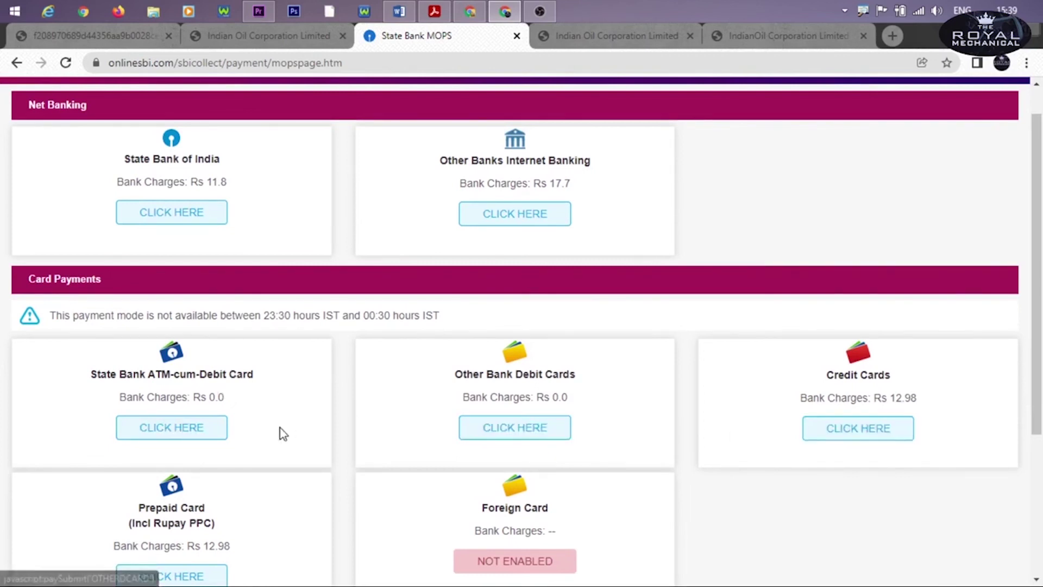
scroll(271, 426, down, 1)
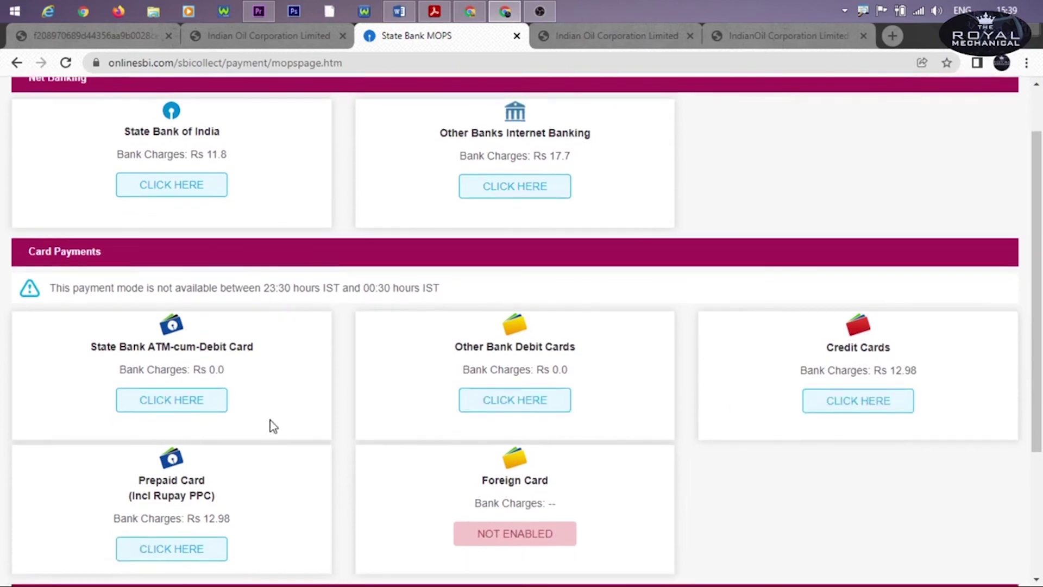
click(182, 414)
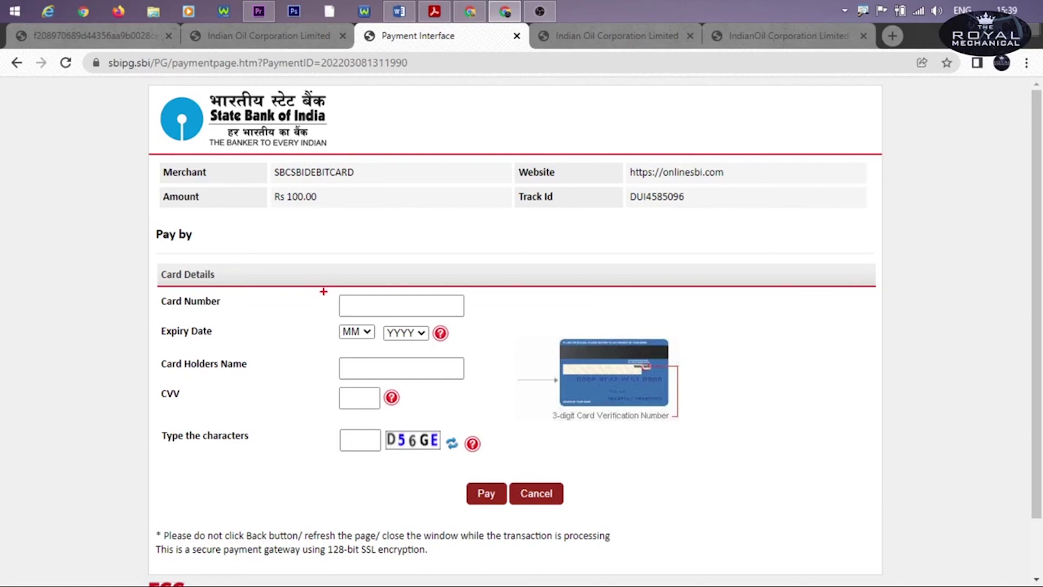
Outline the card number, expiry month and year, card holder's name and CVV fields in red, plus the CVV location on the card picture.
drag(324, 292, 486, 319)
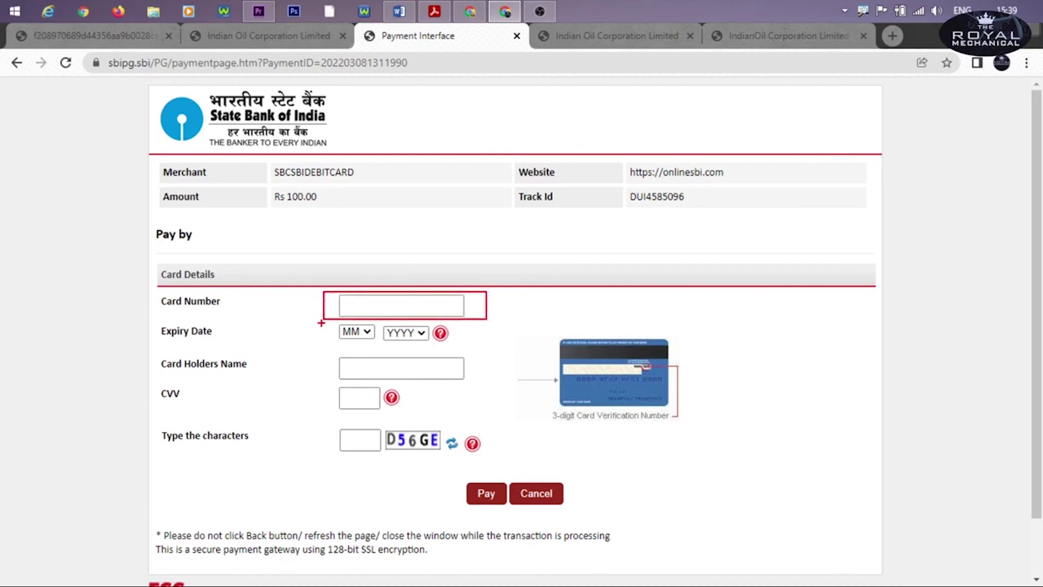
mouse_move(305, 318)
mouse_down()
mouse_move(500, 337)
mouse_move(505, 350)
mouse_up()
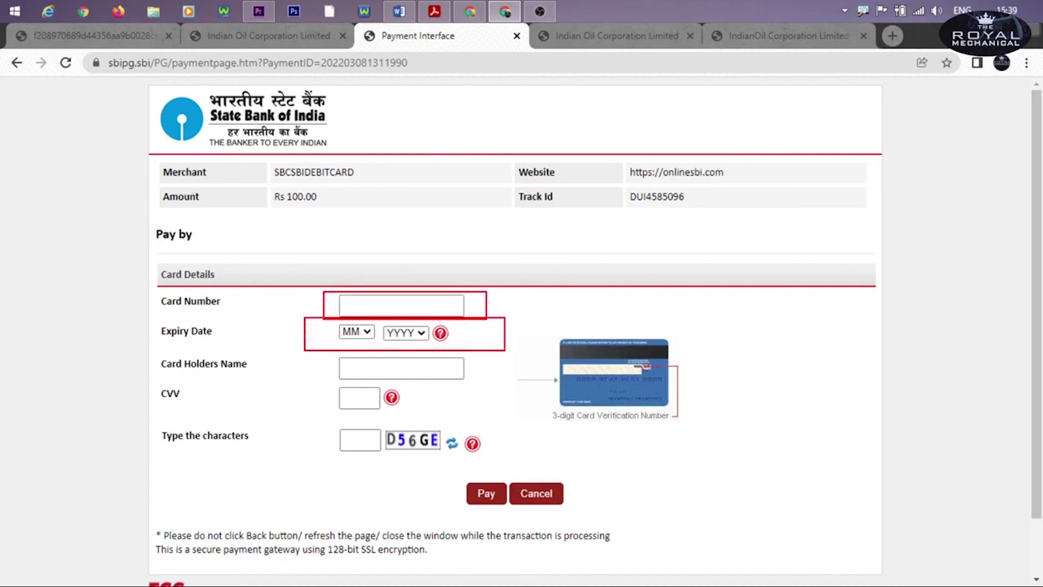
mouse_move(336, 324)
mouse_down()
mouse_move(379, 340)
mouse_move(452, 343)
mouse_up()
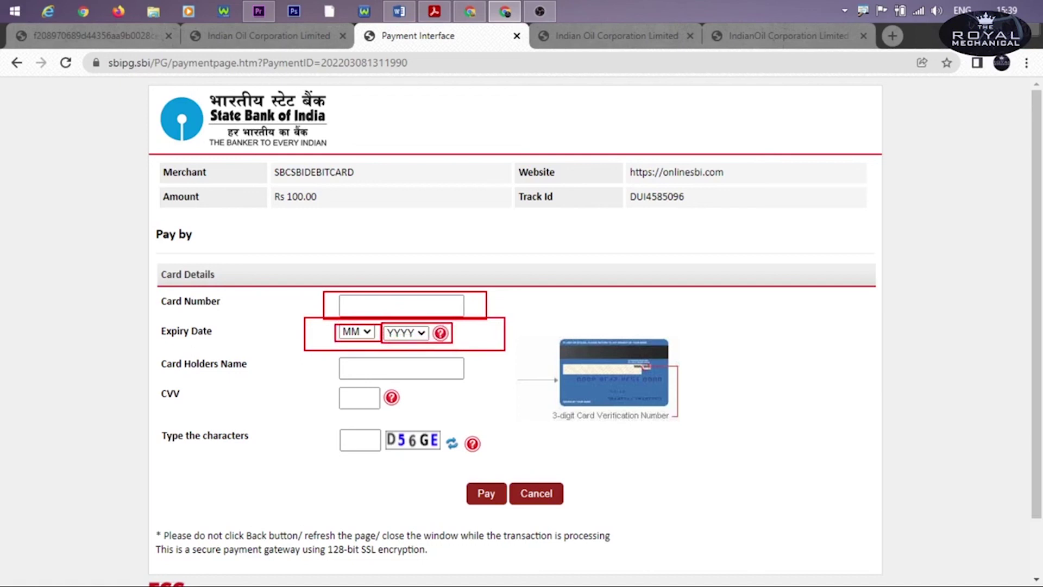
drag(329, 352, 479, 382)
drag(327, 386, 401, 409)
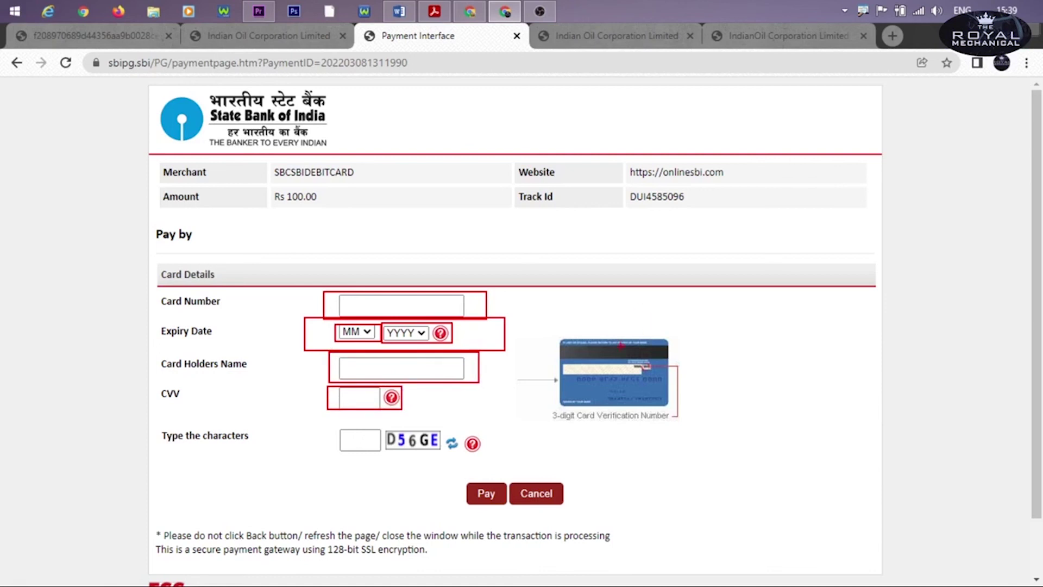
drag(598, 353, 686, 386)
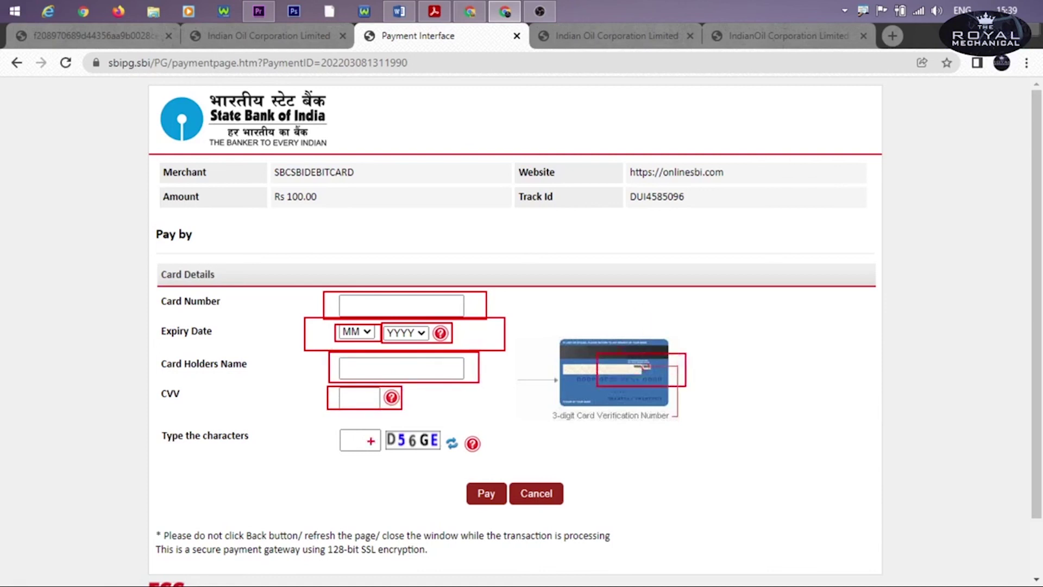
Outline the image-character entry, its captcha image and the Pay option in red, and clear all markings from the card page.
drag(330, 422, 450, 458)
drag(383, 427, 446, 456)
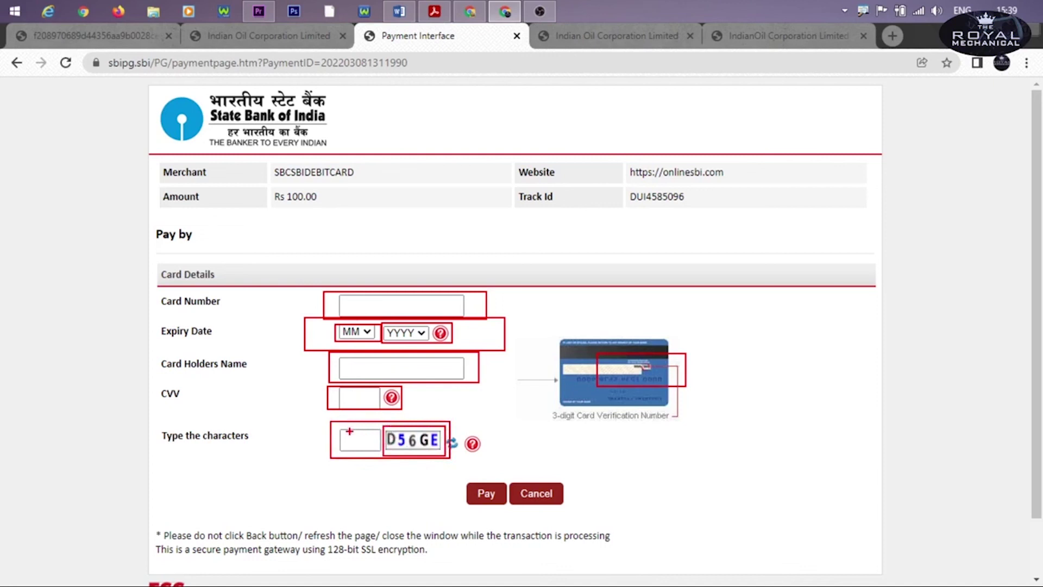
drag(457, 471, 511, 512)
key(Escape)
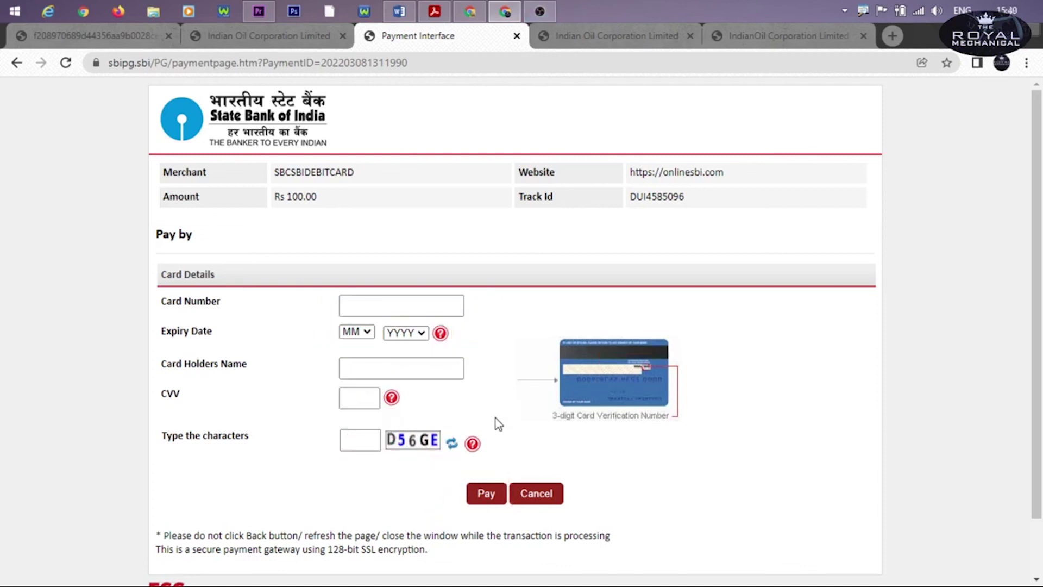
scroll(498, 424, down, 1)
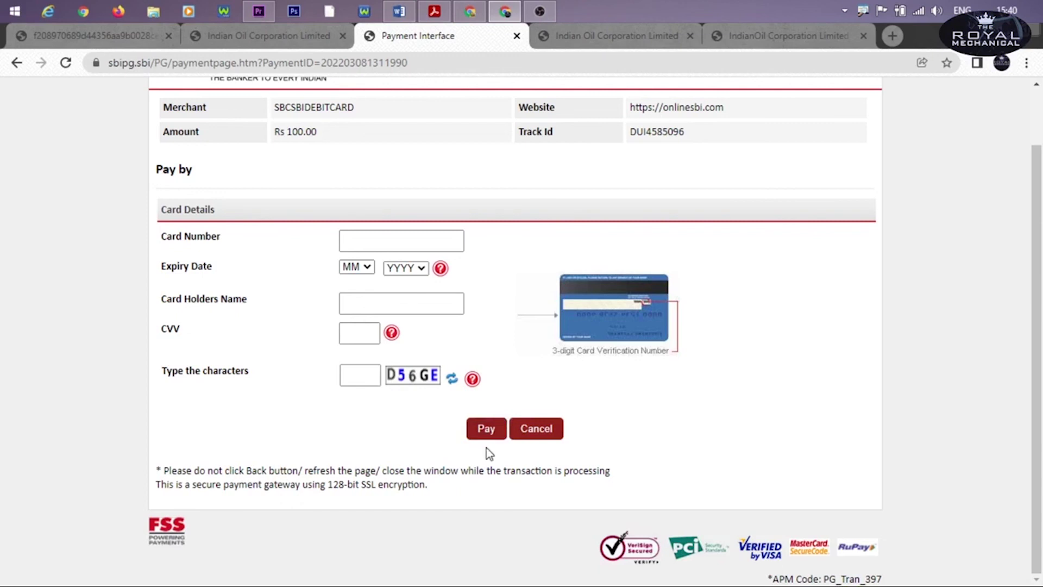
scroll(312, 361, up, 2)
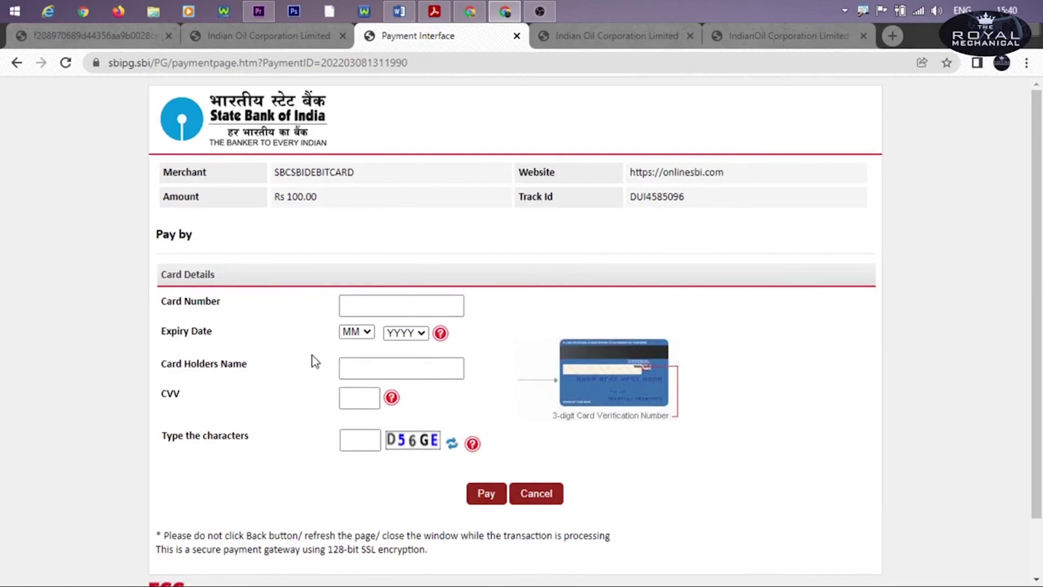